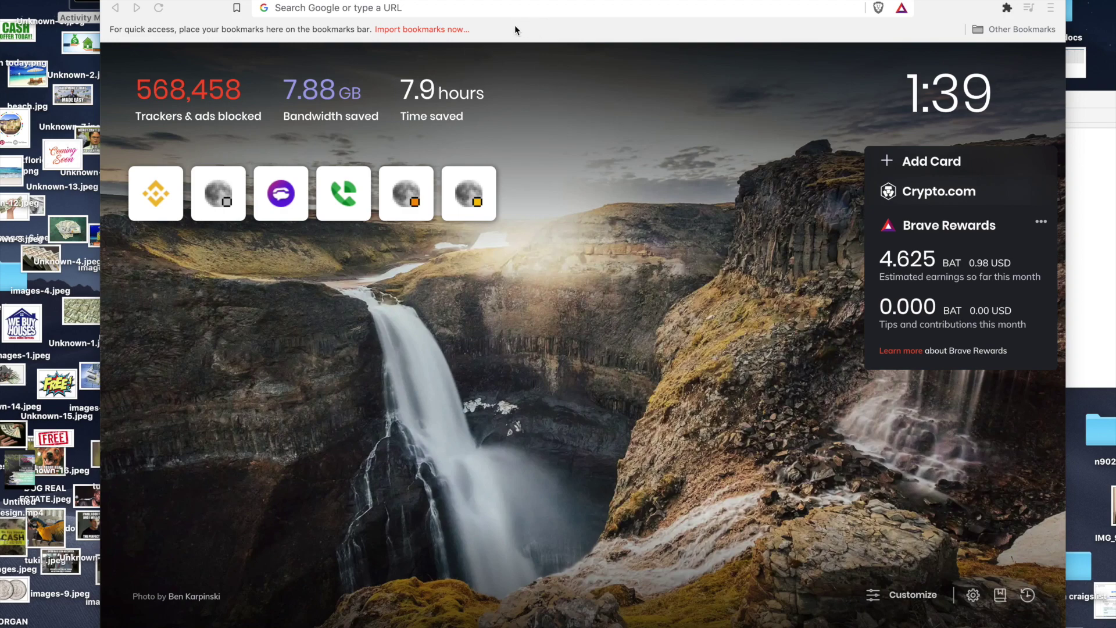
Move and widen the Brave window, then open a new tab showing the Purple mattress background.
left_click_drag(475, 1, 414, 1)
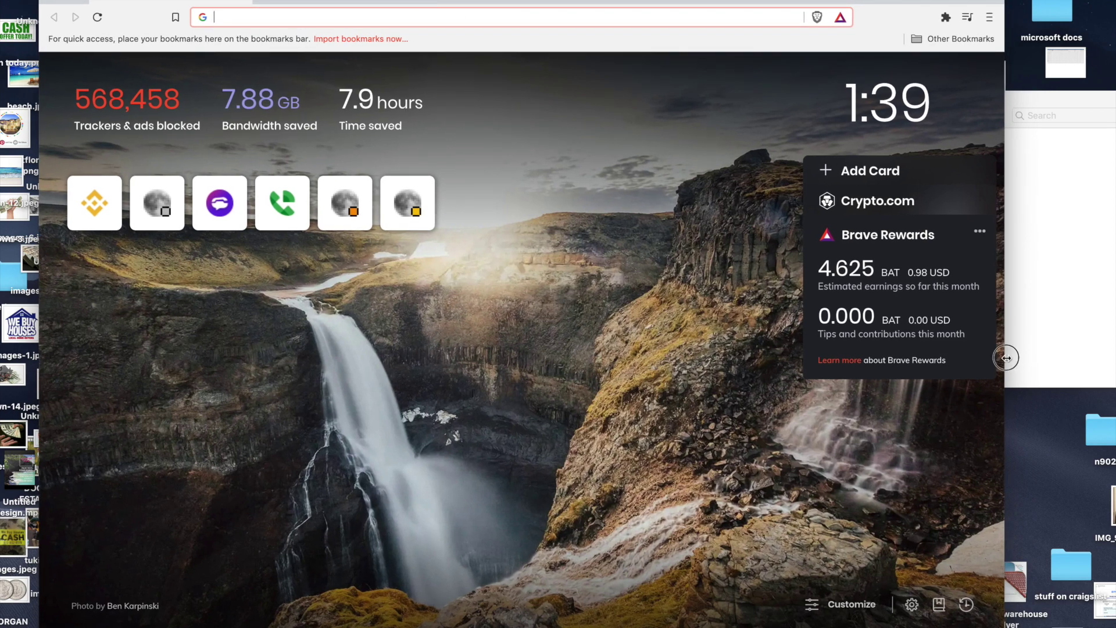
left_click_drag(1006, 357, 1049, 356)
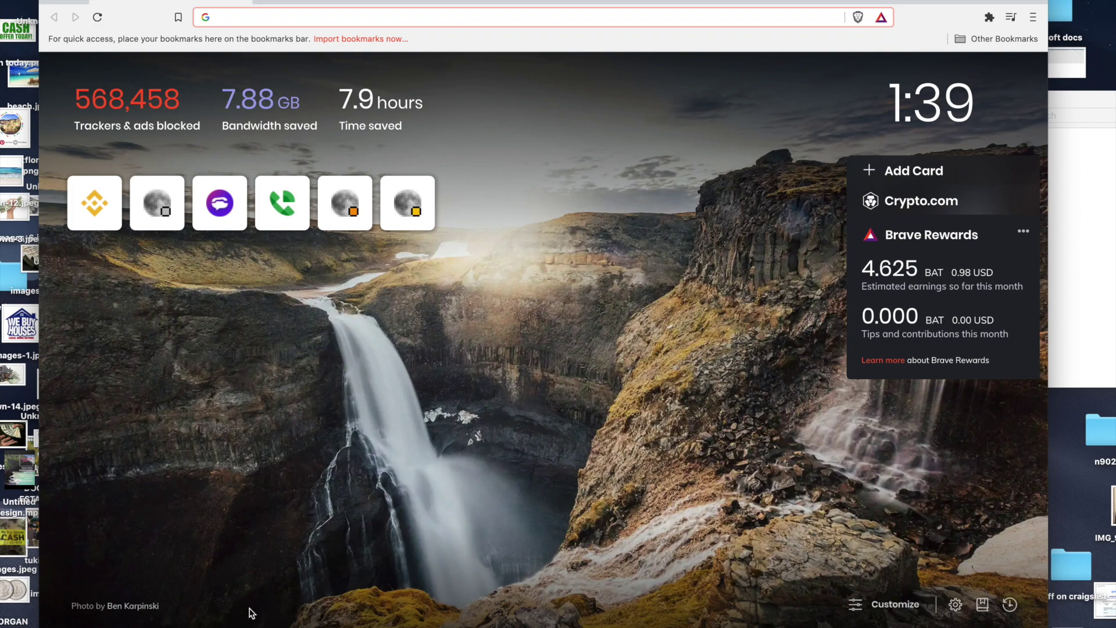
left_click(265, 1)
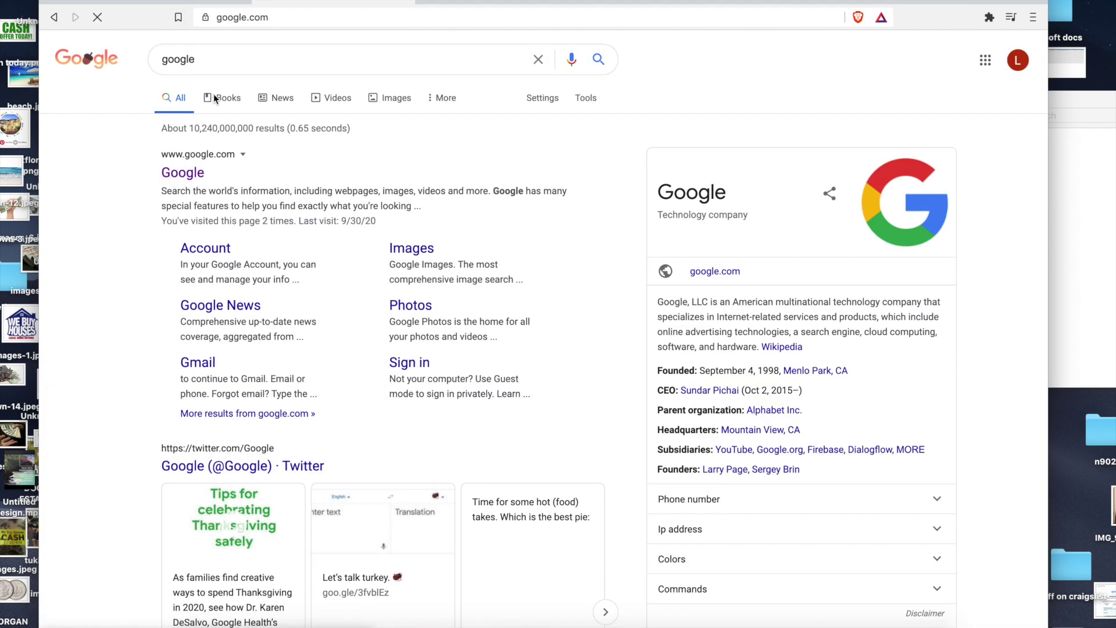
Search Google for 'BRAVE BR' and open the brave.com Download Brave result.
type("B")
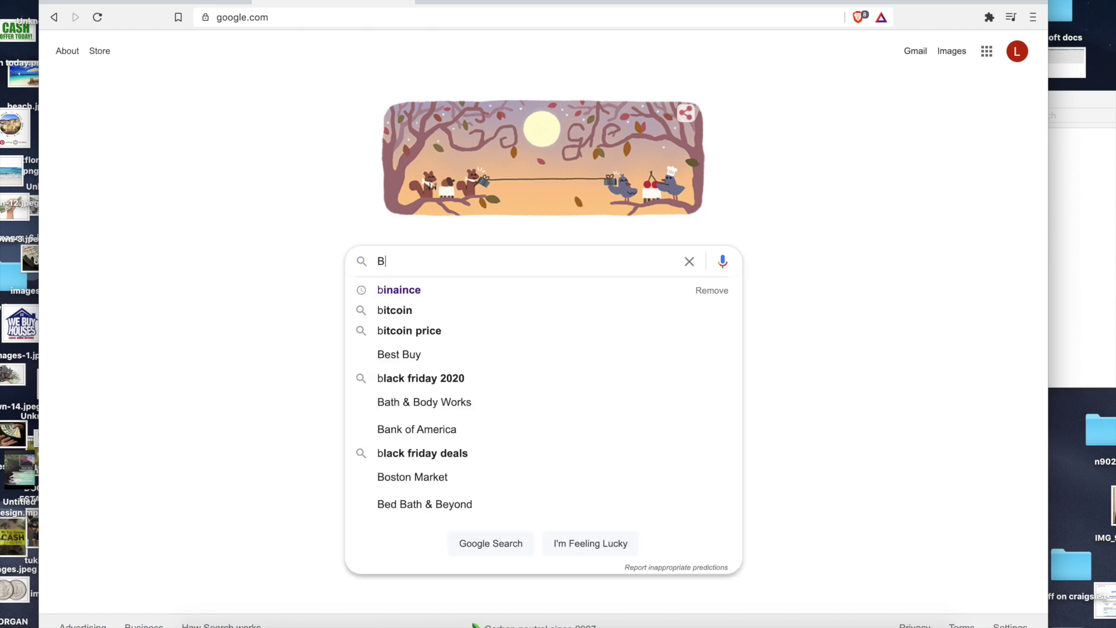
type("RAVE BR")
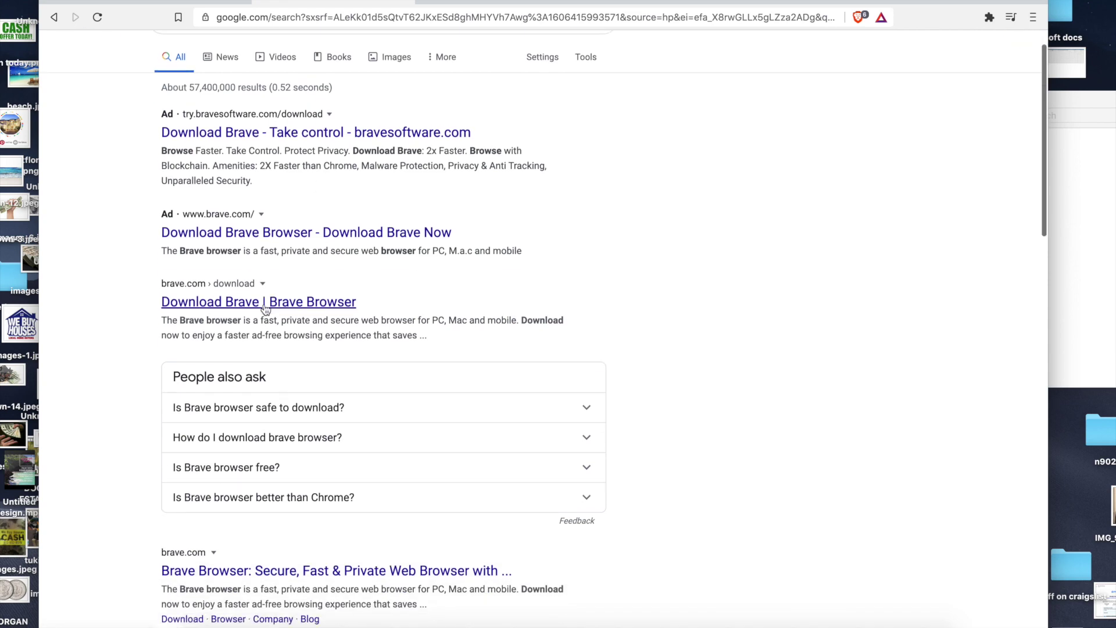
left_click(266, 307)
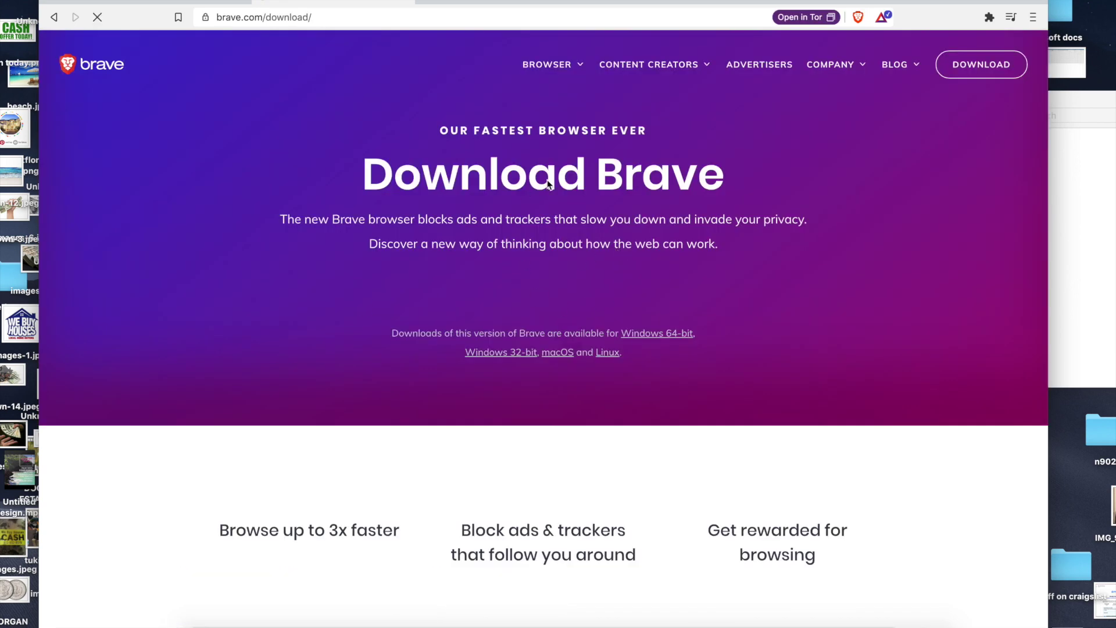
scroll(726, 332, "down", 3)
Download the Brave-Browser.pkg macOS installer and save it to Downloads.
scroll(725, 333, "up", 1)
scroll(527, 213, "up", 1)
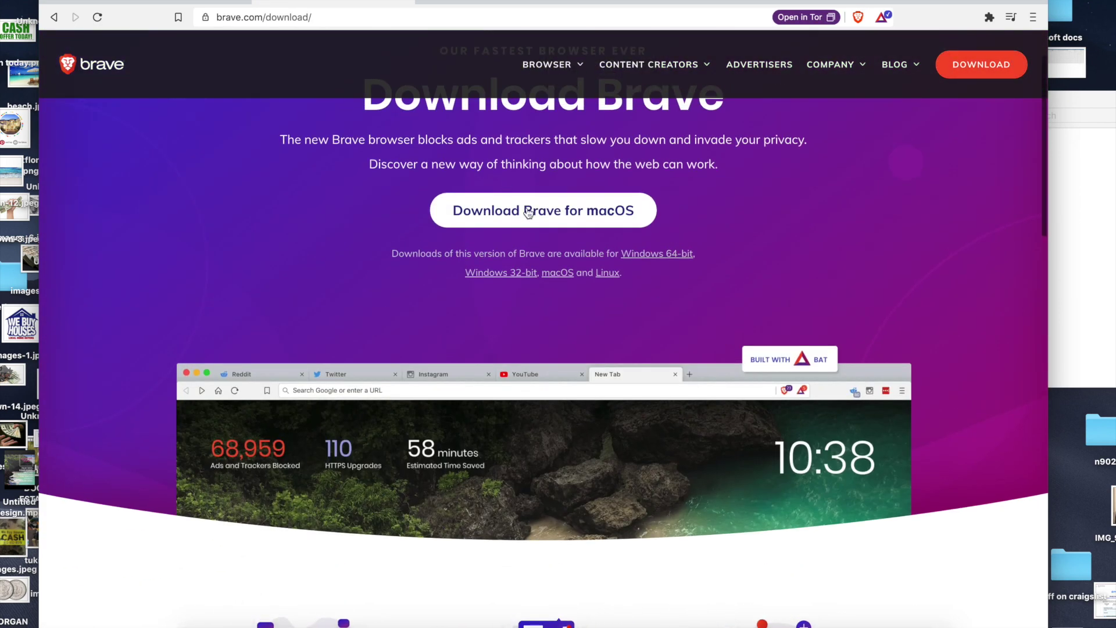
left_click(528, 214)
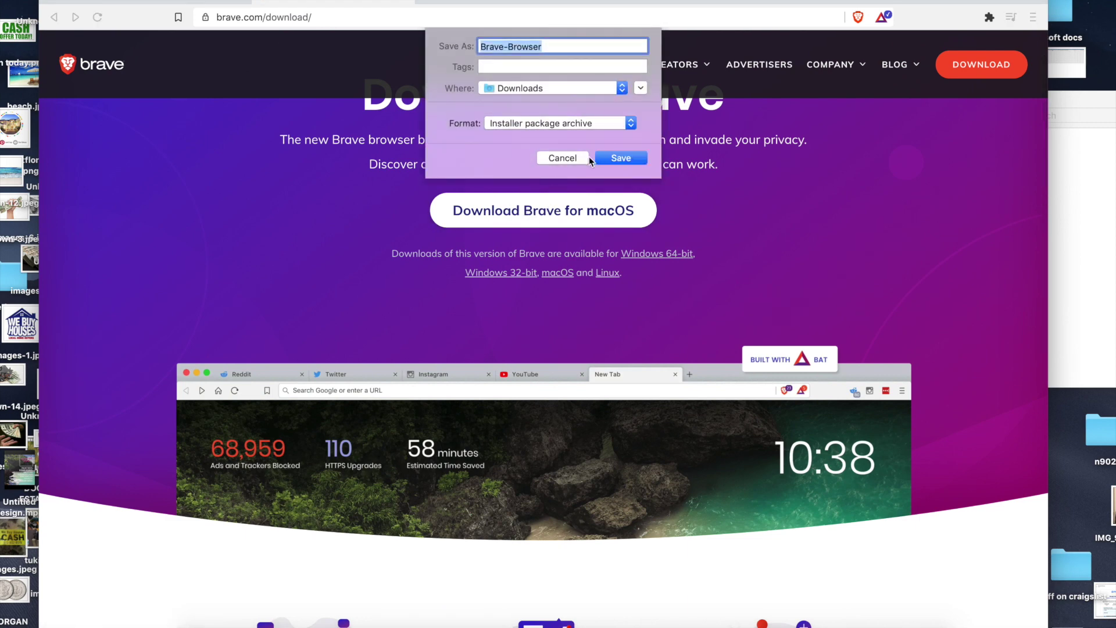
left_click(615, 159)
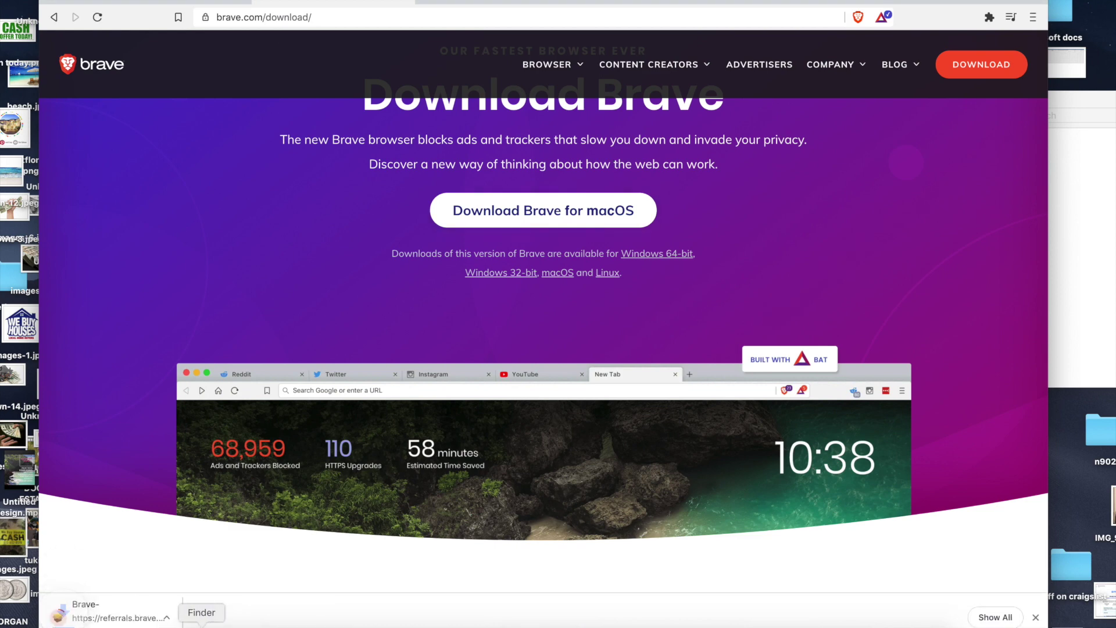
Replace the download page with a new tab page showing tracker stats and Rewards earnings.
right_click(200, 623)
scroll(569, 131, "down", 2)
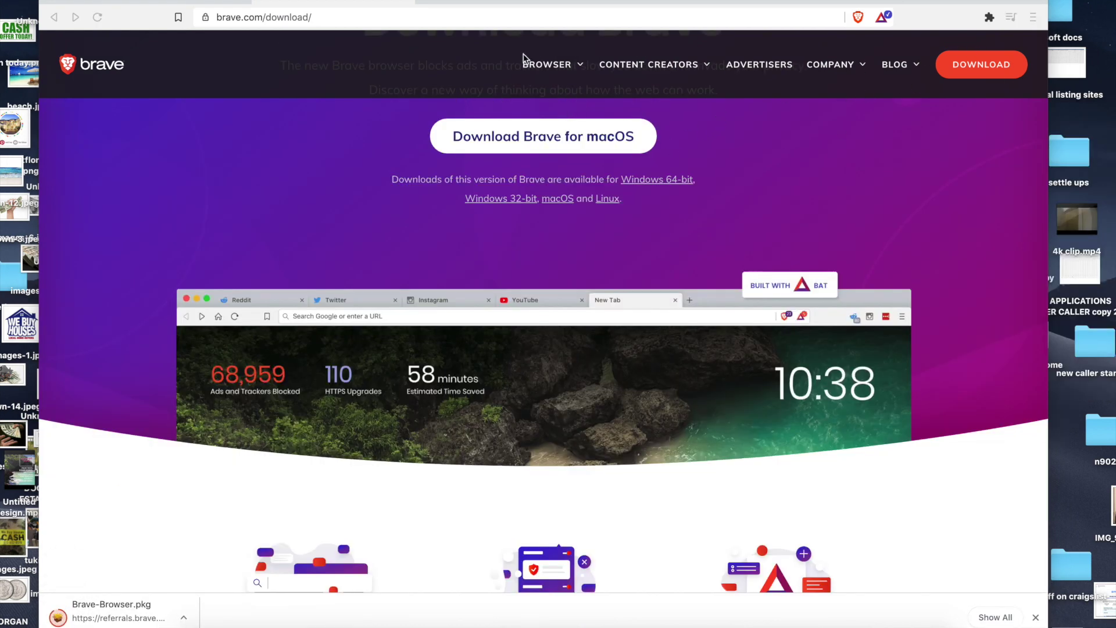
scroll(830, 182, "up", 4)
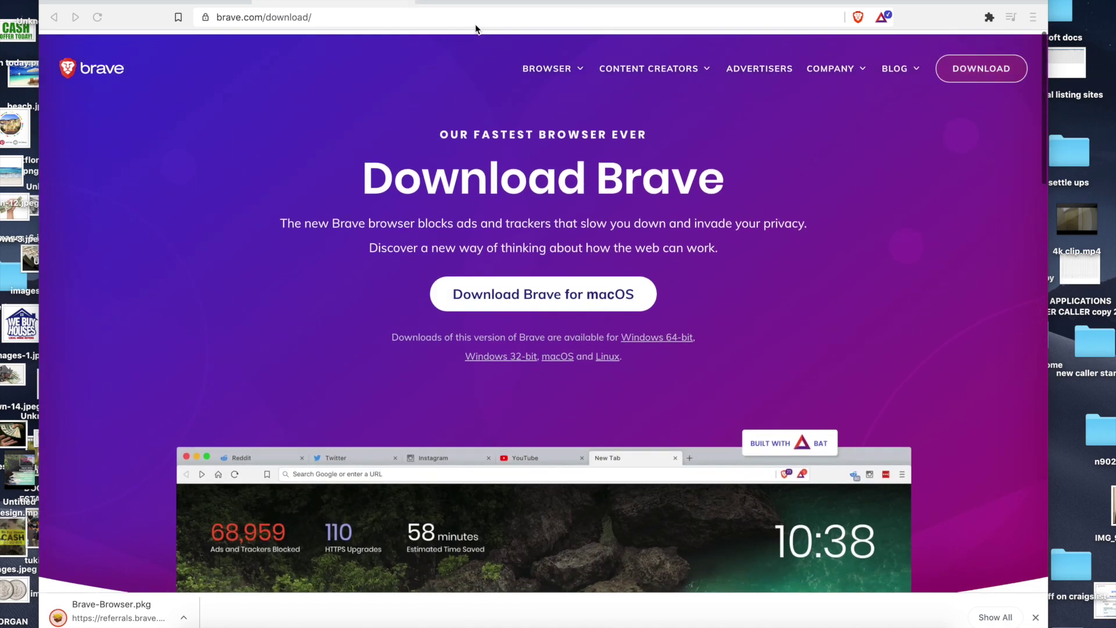
left_click(419, 4)
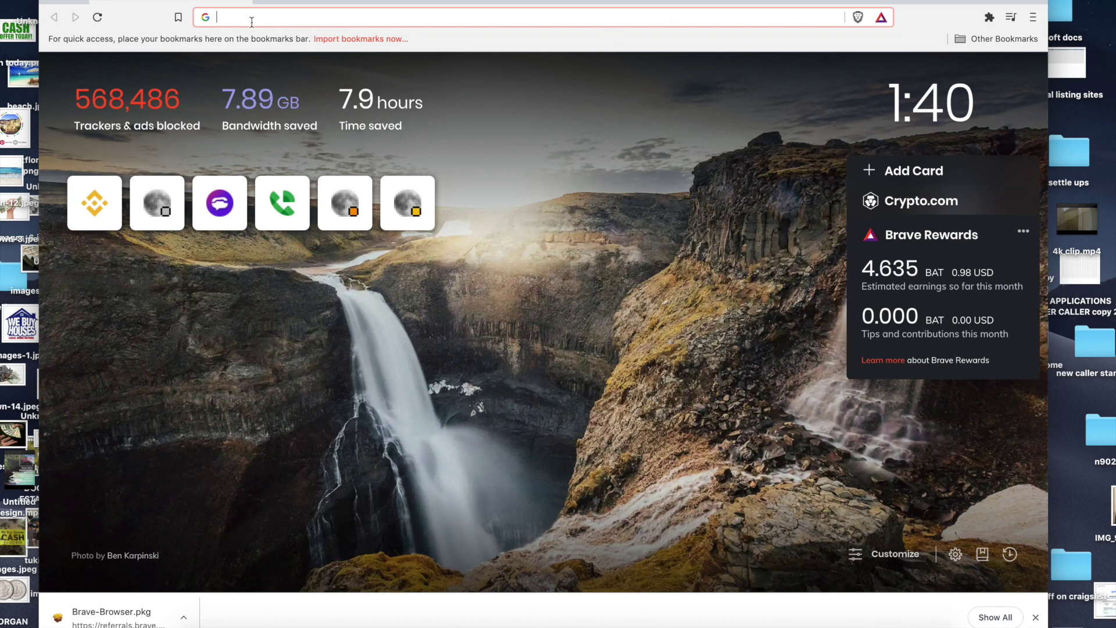
Open the brave://rewards page showing the 67.069 BAT wallet and close the downloads bar.
type("brave")
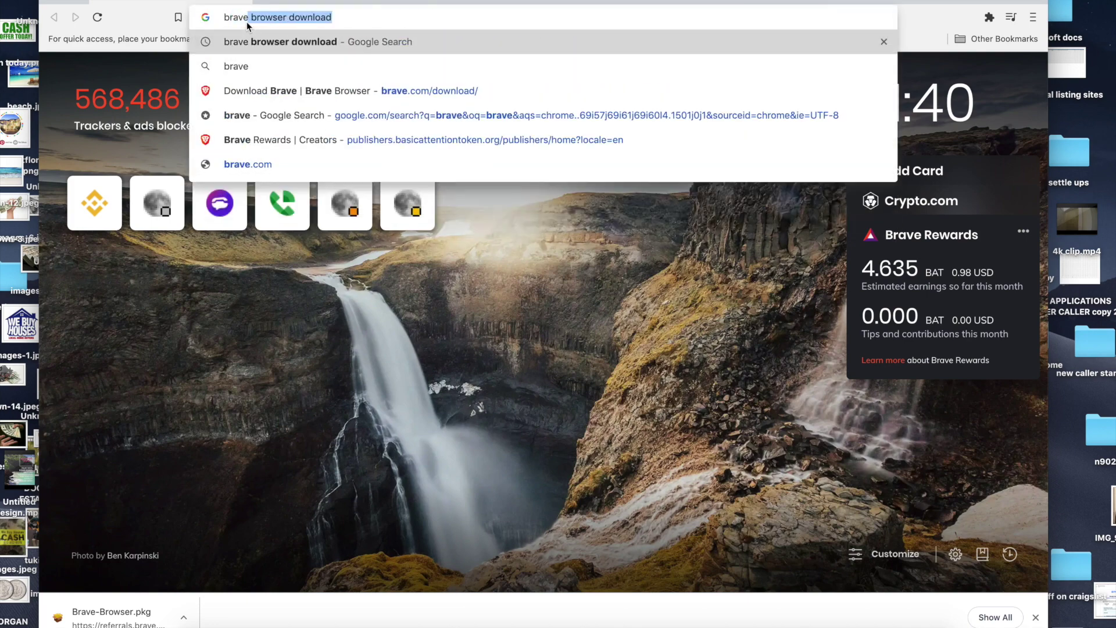
type(".com")
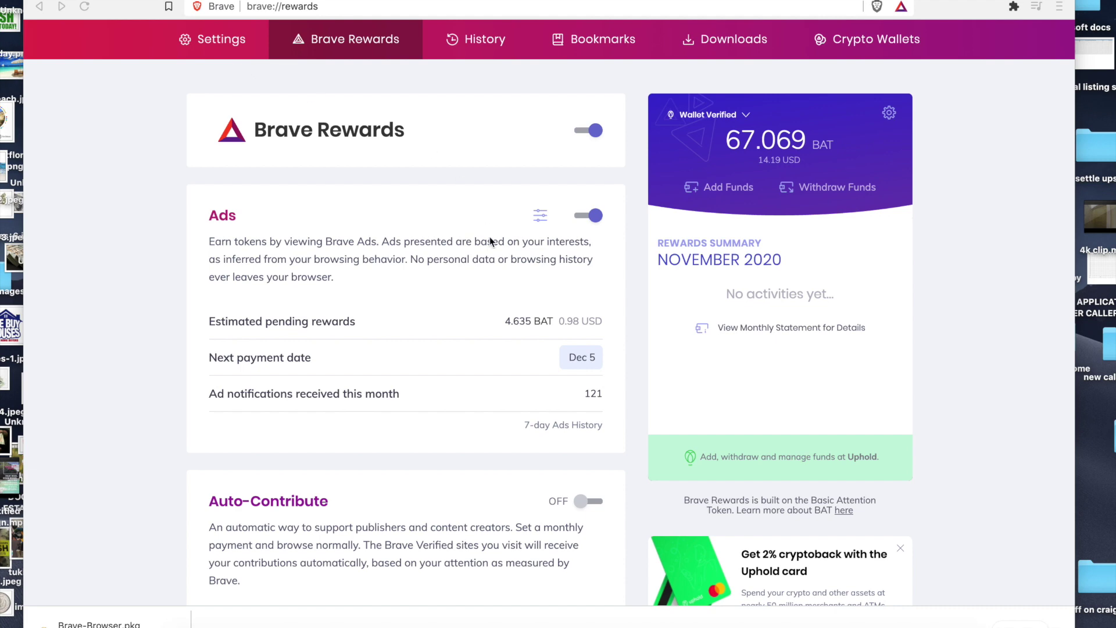
scroll(493, 255, "down", 4)
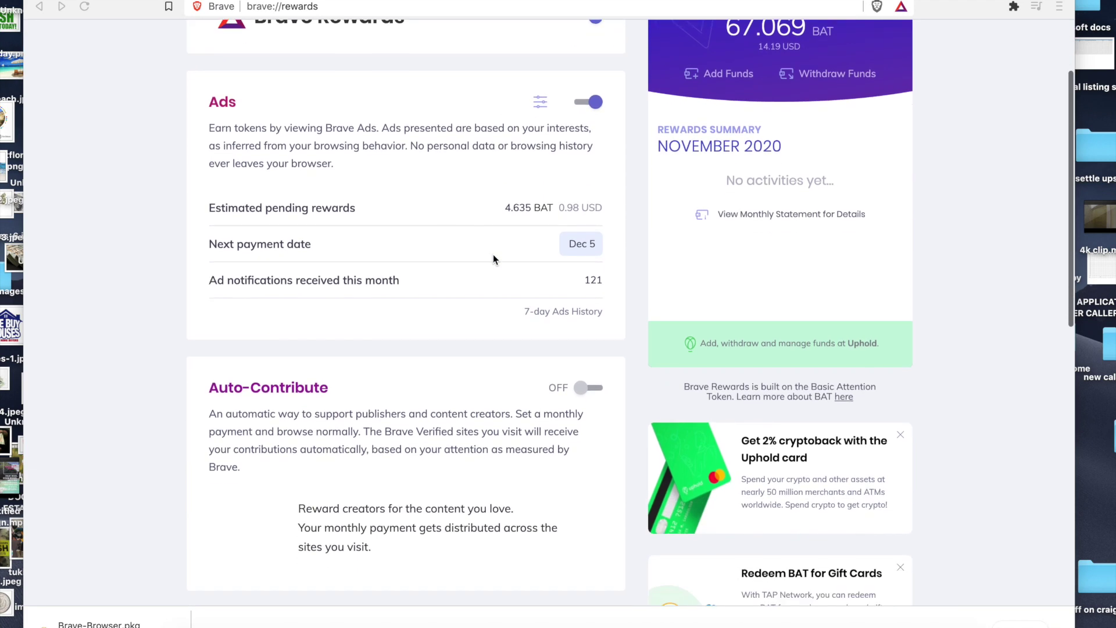
scroll(493, 253, "up", 4)
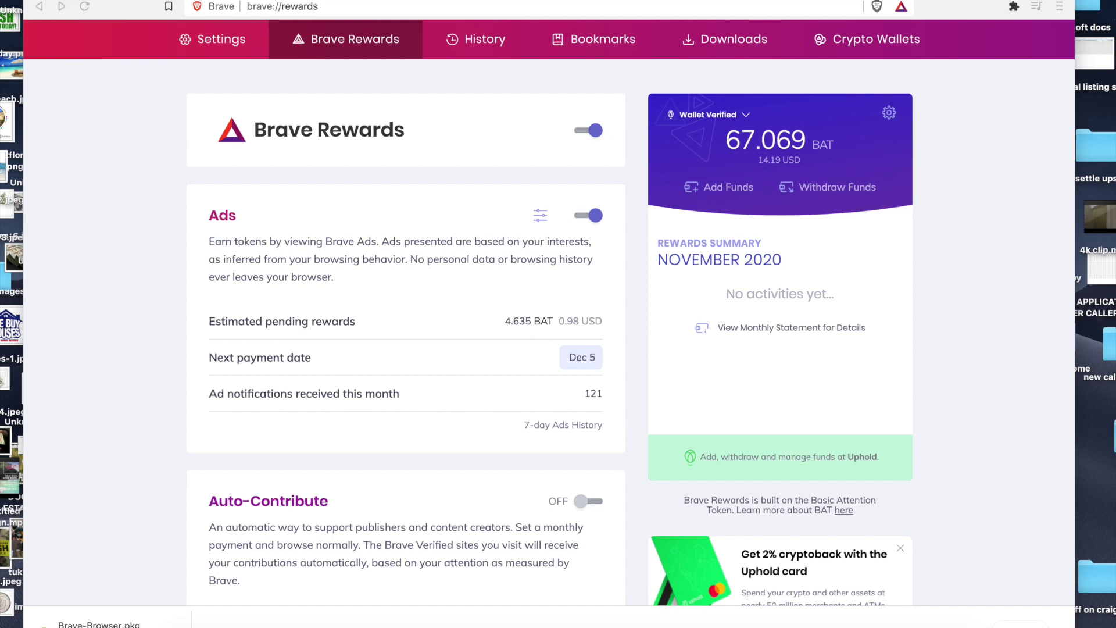
left_click(437, 319)
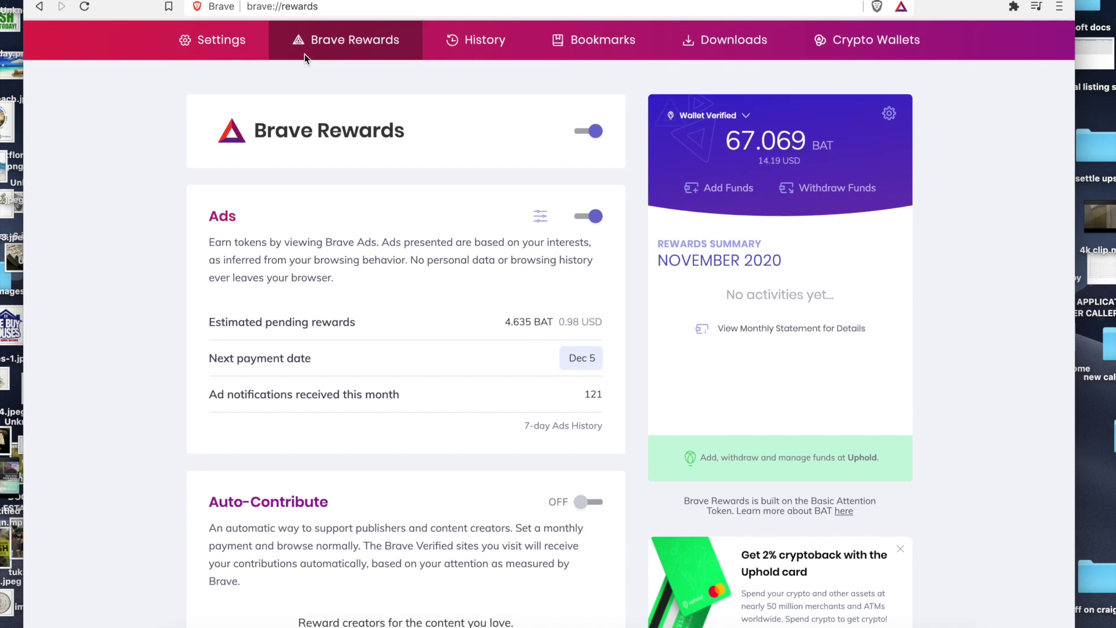
Visit Settings, briefly open a new tab, then return to the Brave Rewards page.
left_click(218, 38)
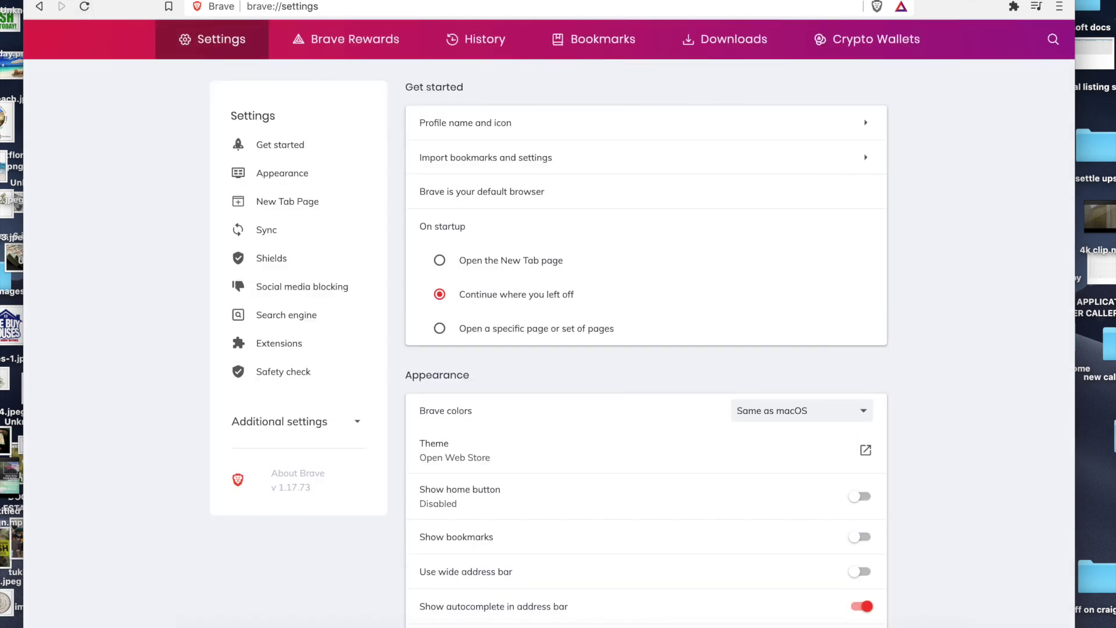
key("super+t")
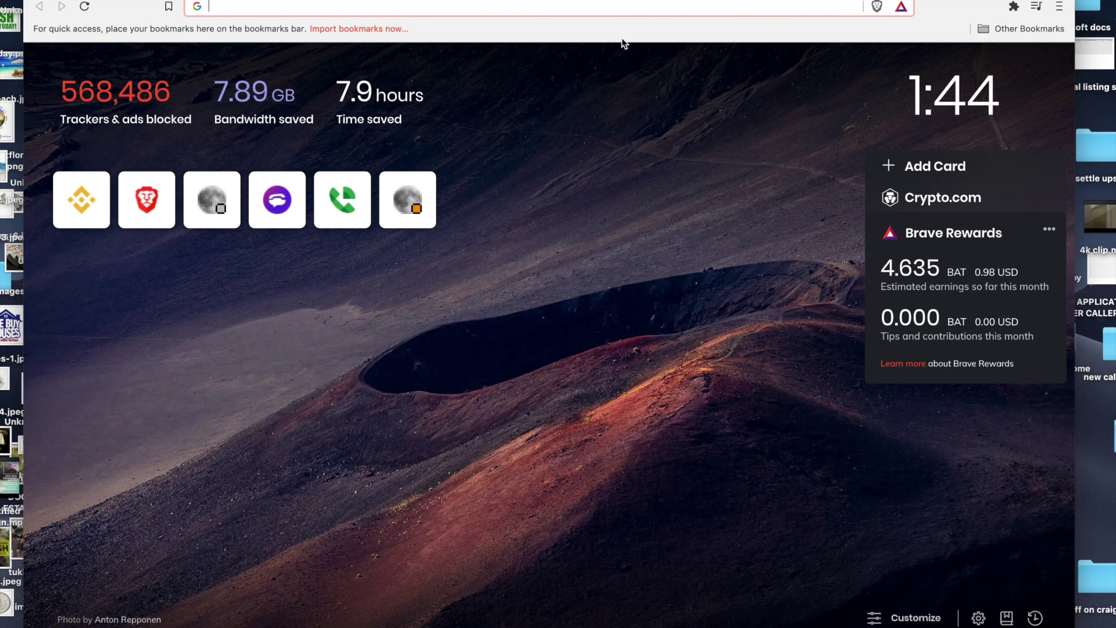
key("super+comma")
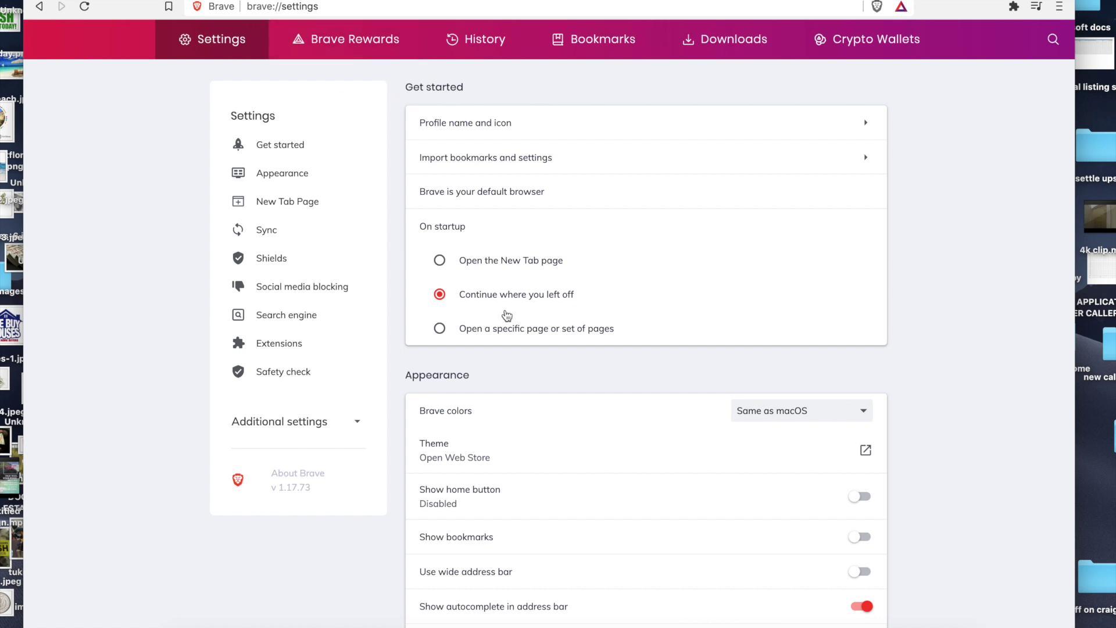
left_click(344, 39)
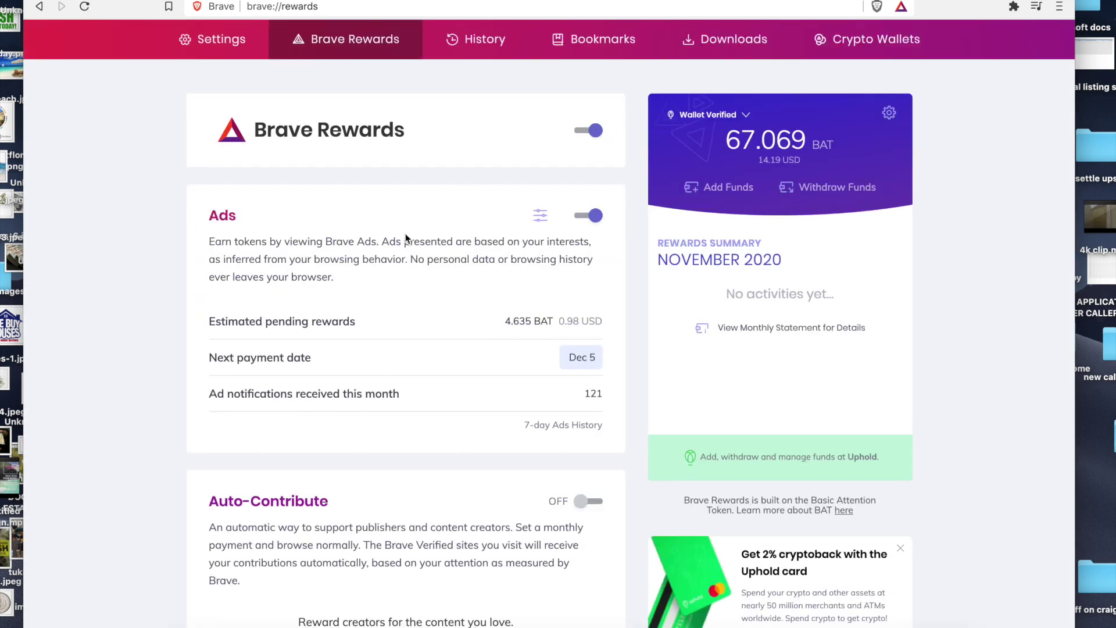
Turn Brave Ads off and then back on.
scroll(419, 243, "down", 1)
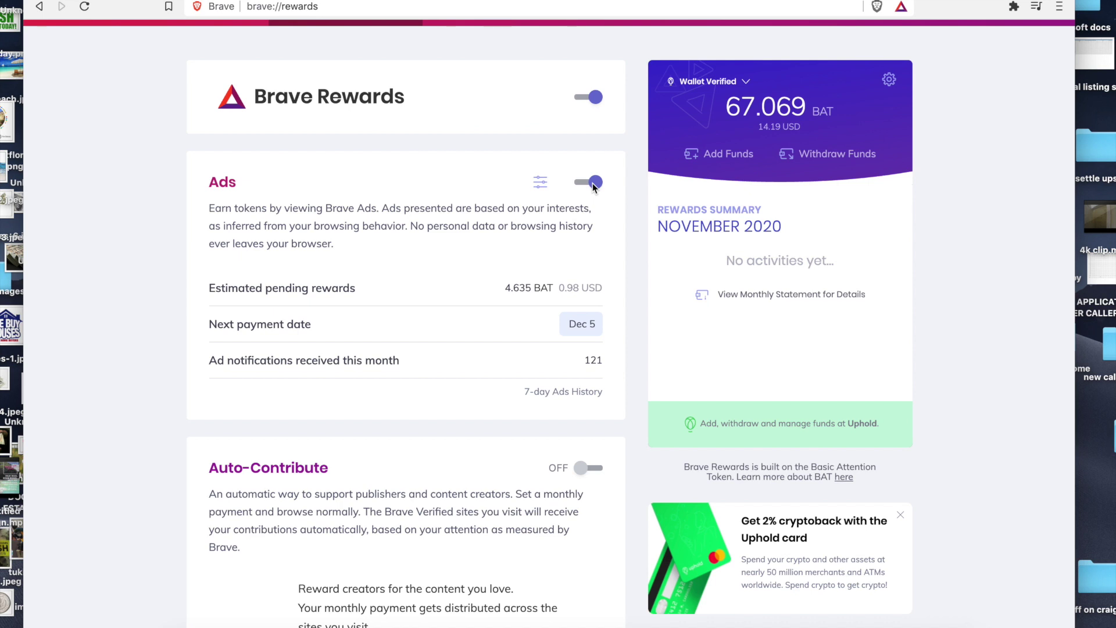
left_click(592, 183)
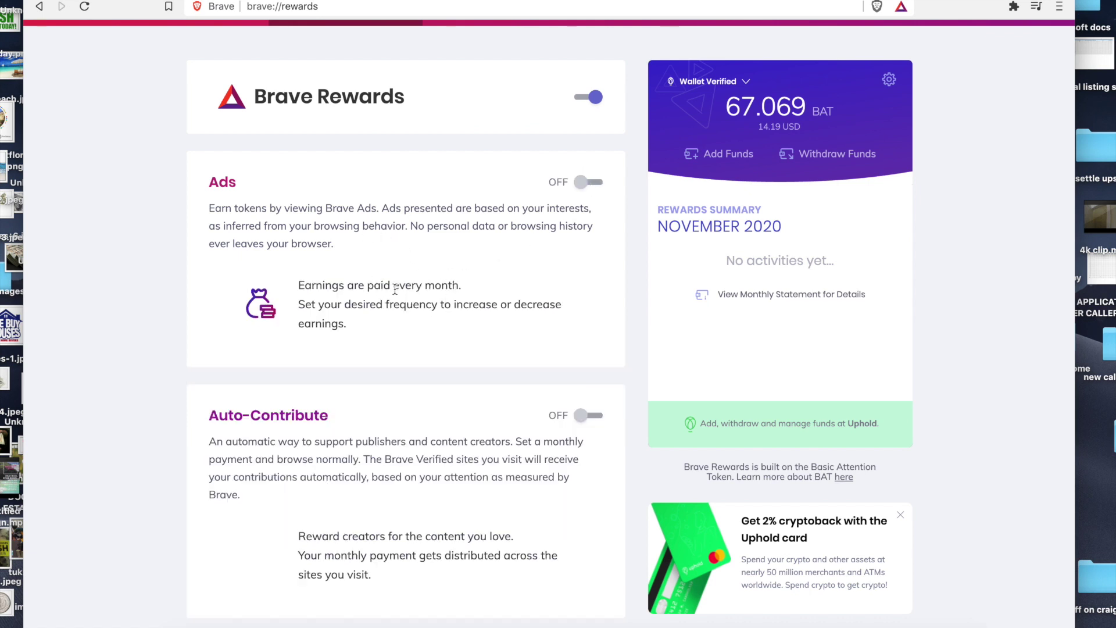
left_click(583, 183)
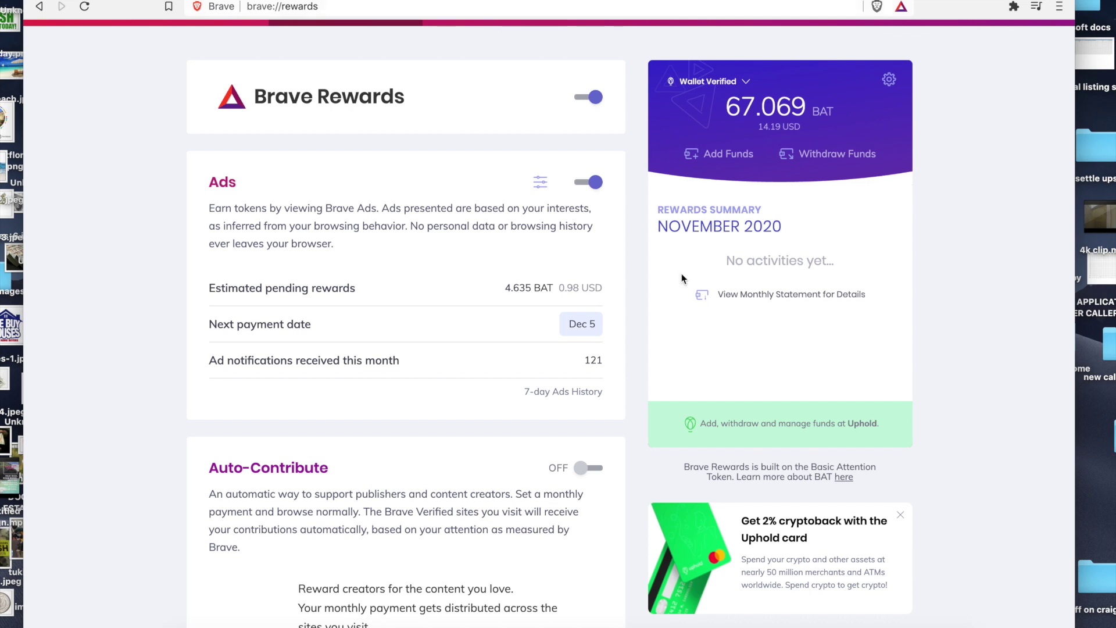
Show the wallet menu confirming the Uphold-verified connection.
scroll(660, 343, "down", 2)
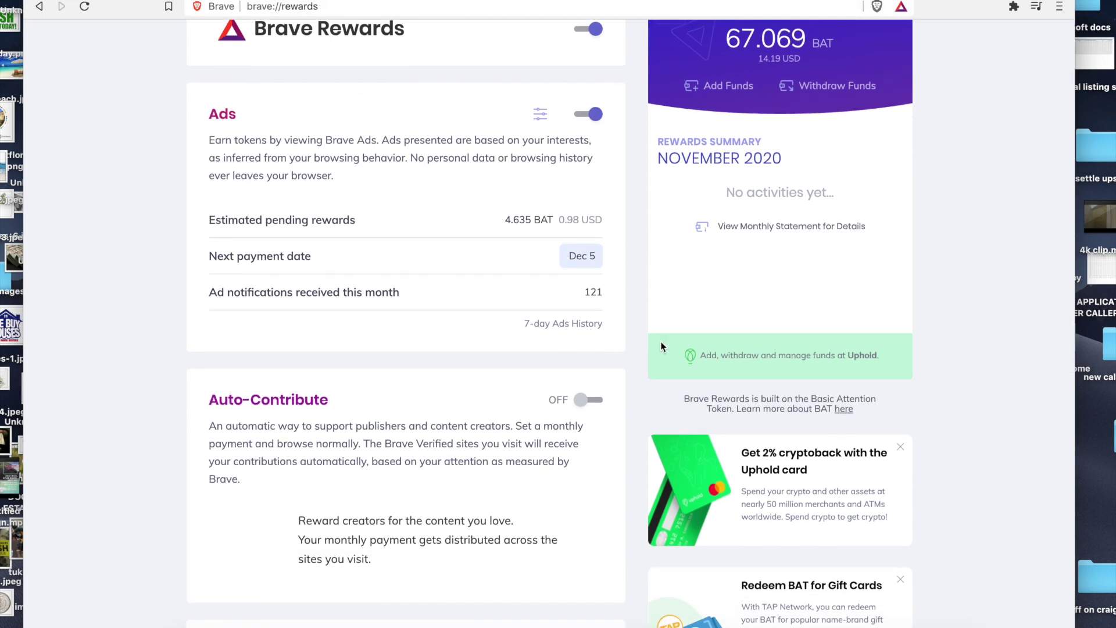
scroll(657, 139, "up", 3)
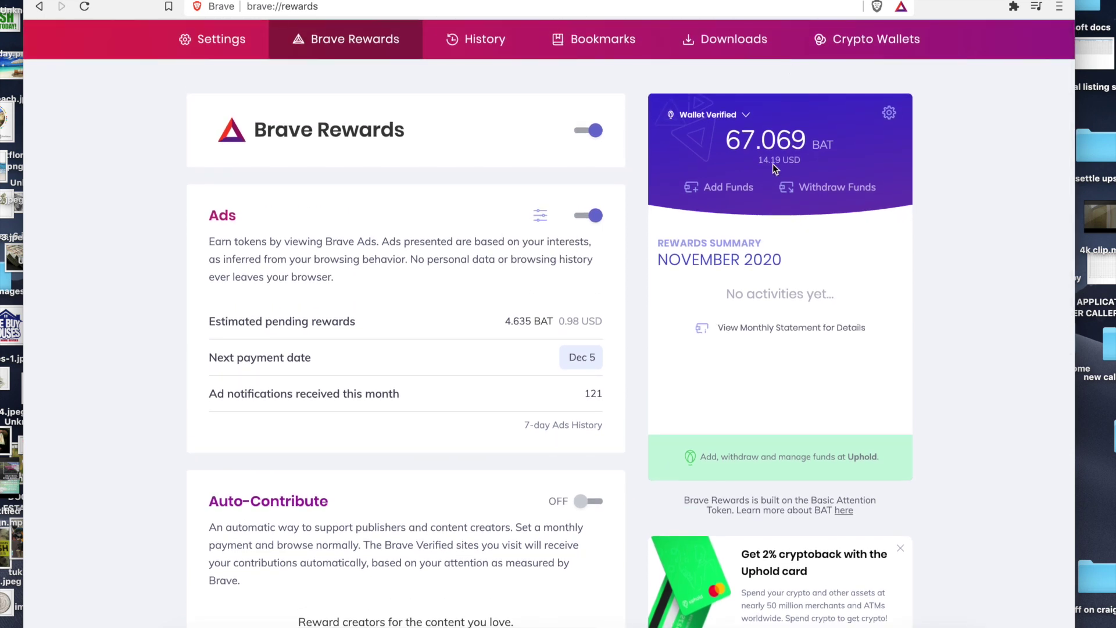
left_click(747, 121)
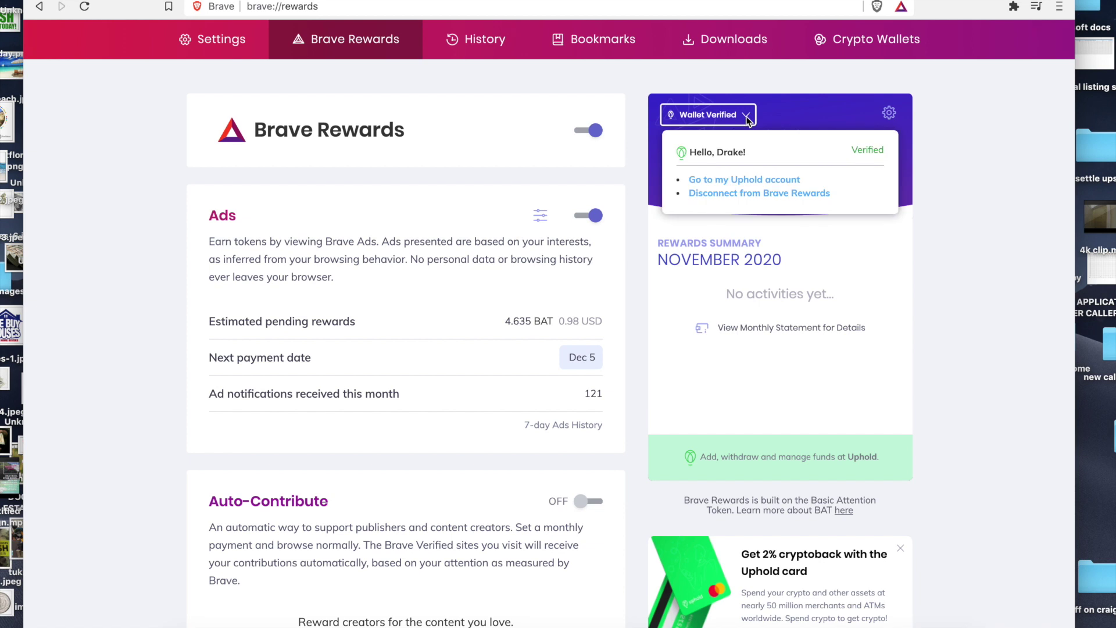
left_click(747, 121)
left_click_drag(735, 150, 870, 155)
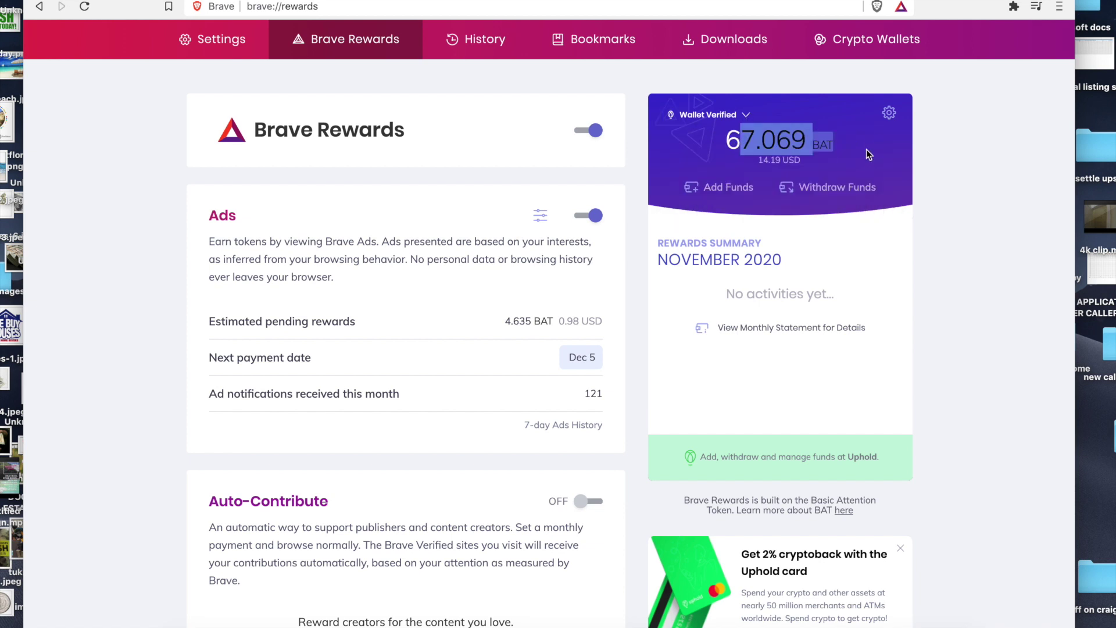
left_click(850, 207)
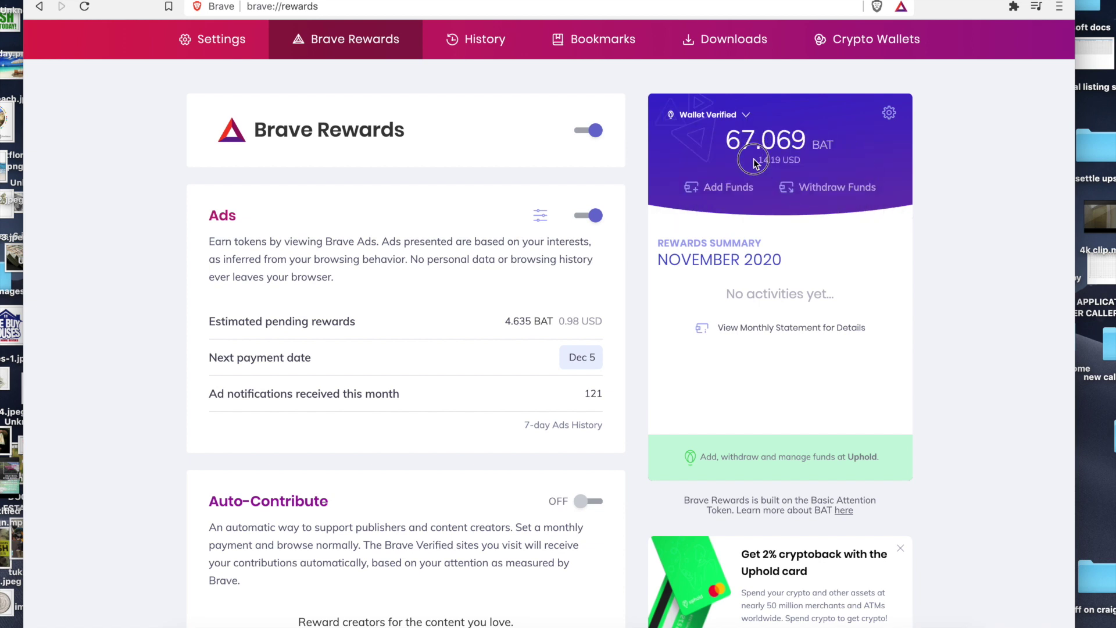
left_click_drag(756, 160, 808, 164)
triple_click(780, 158)
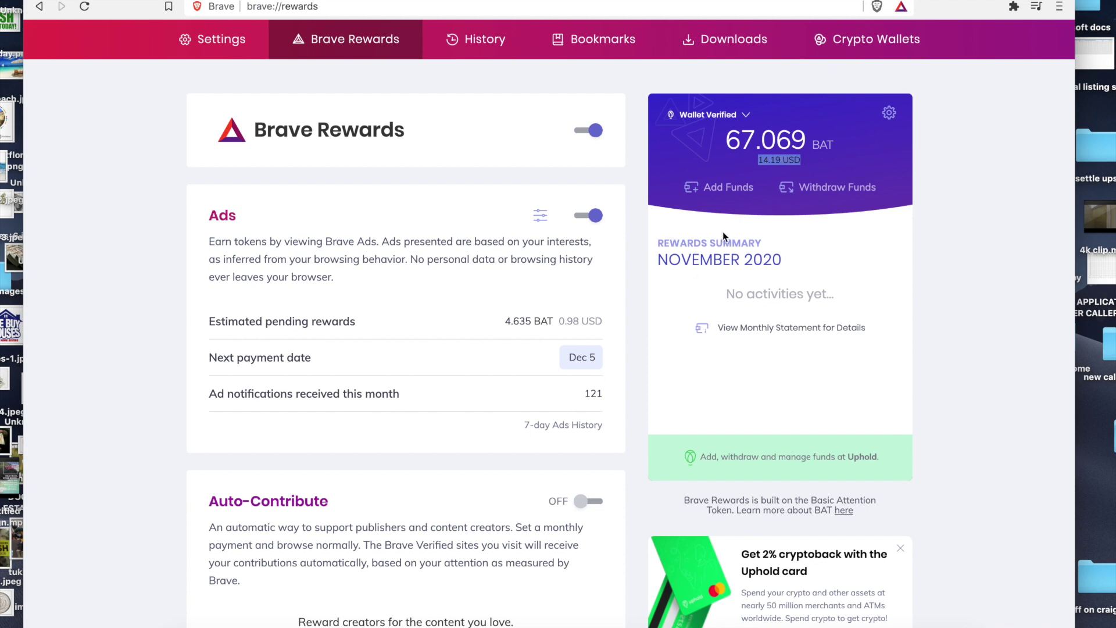
Open history, then a new tab, and highlight the 7.89 GB bandwidth and 7.9 hours time-saved stats.
left_click(481, 34)
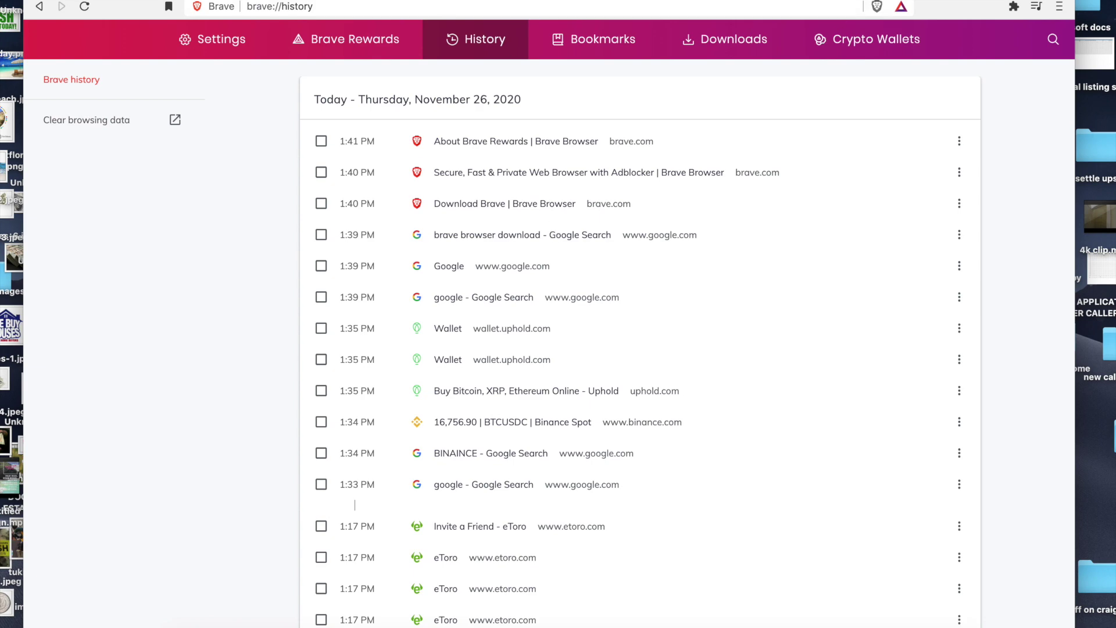
key("ctrl+t")
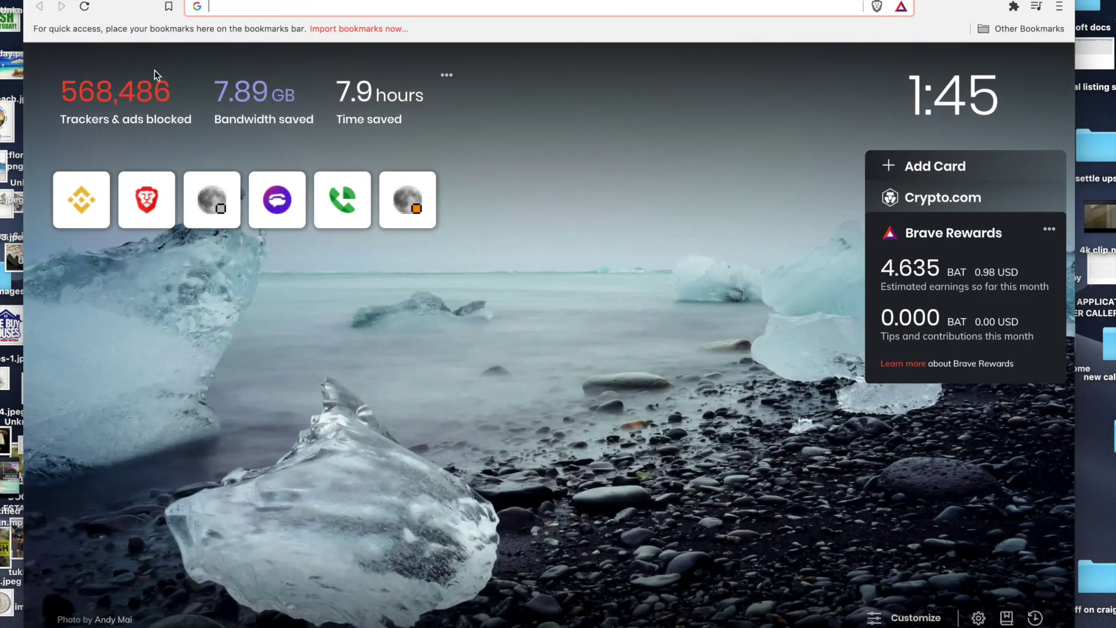
left_click_drag(64, 93, 298, 93)
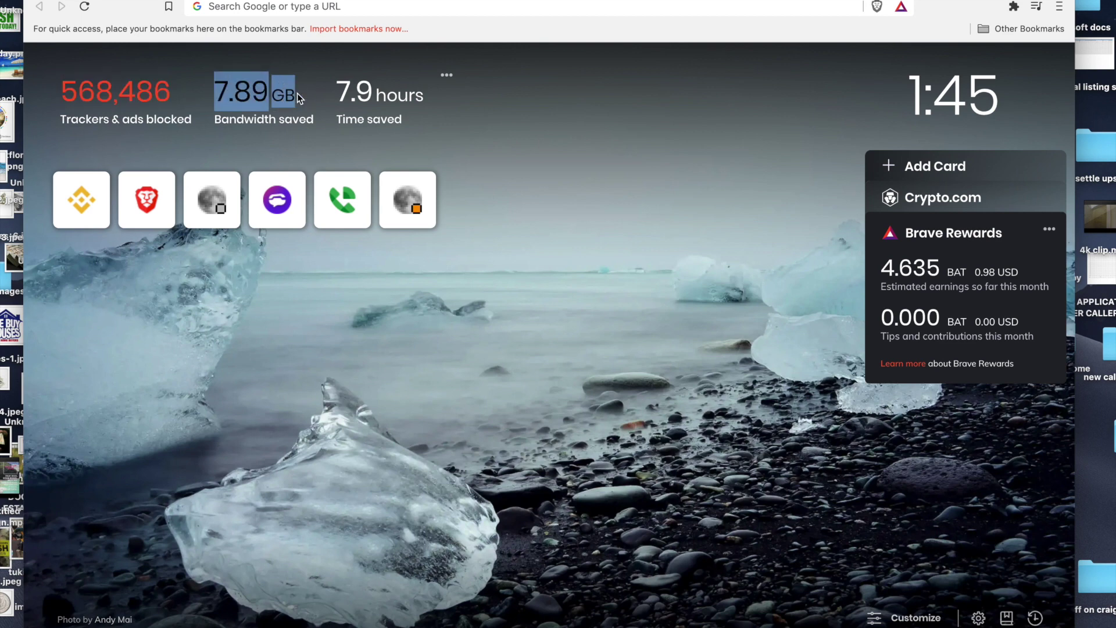
left_click_drag(348, 91, 429, 107)
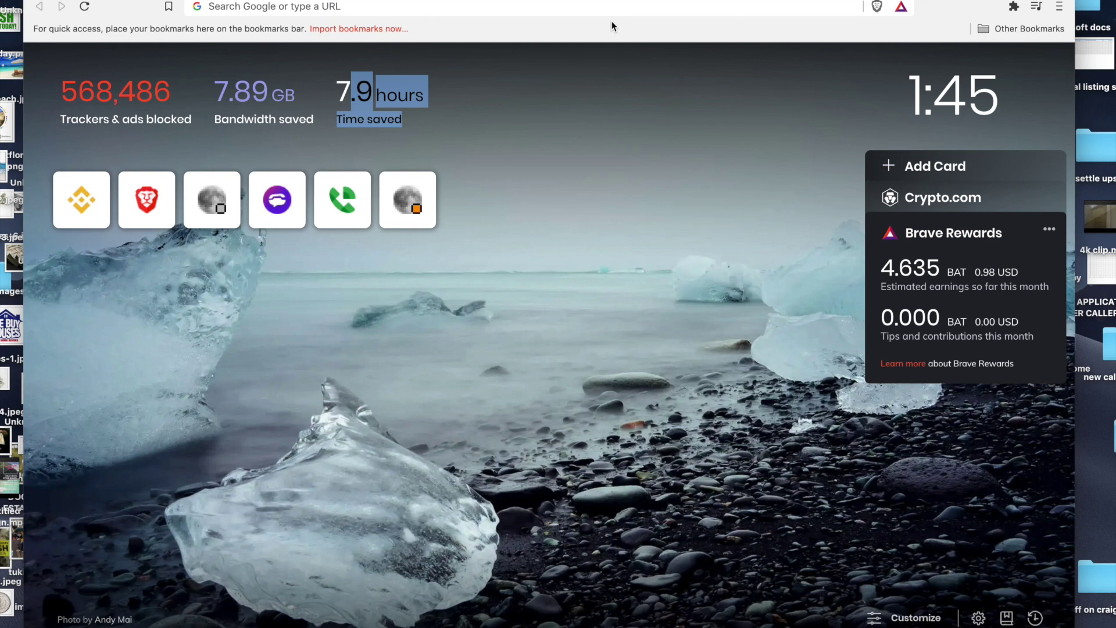
Load brave.com in a new tab and highlight its speed and privacy tagline.
key("super+t")
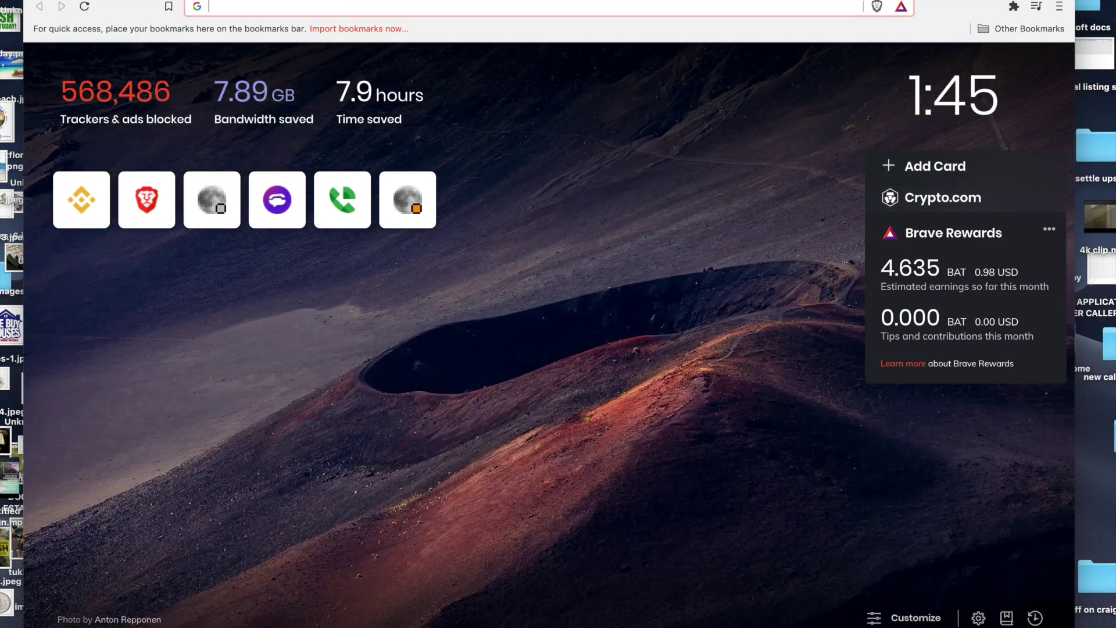
type("brave.com")
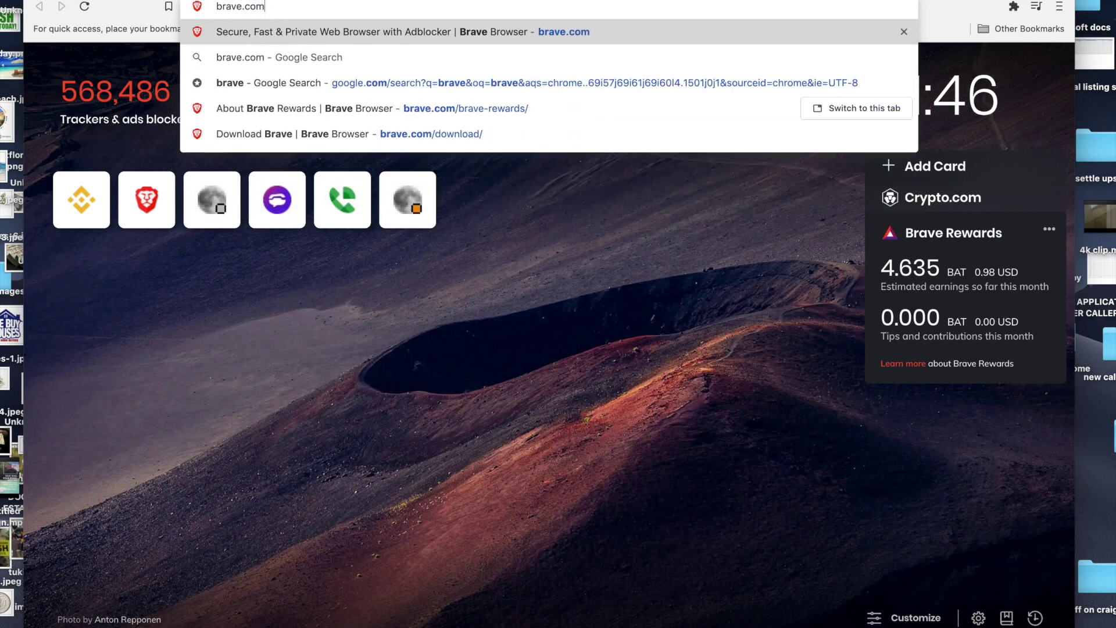
key("Return")
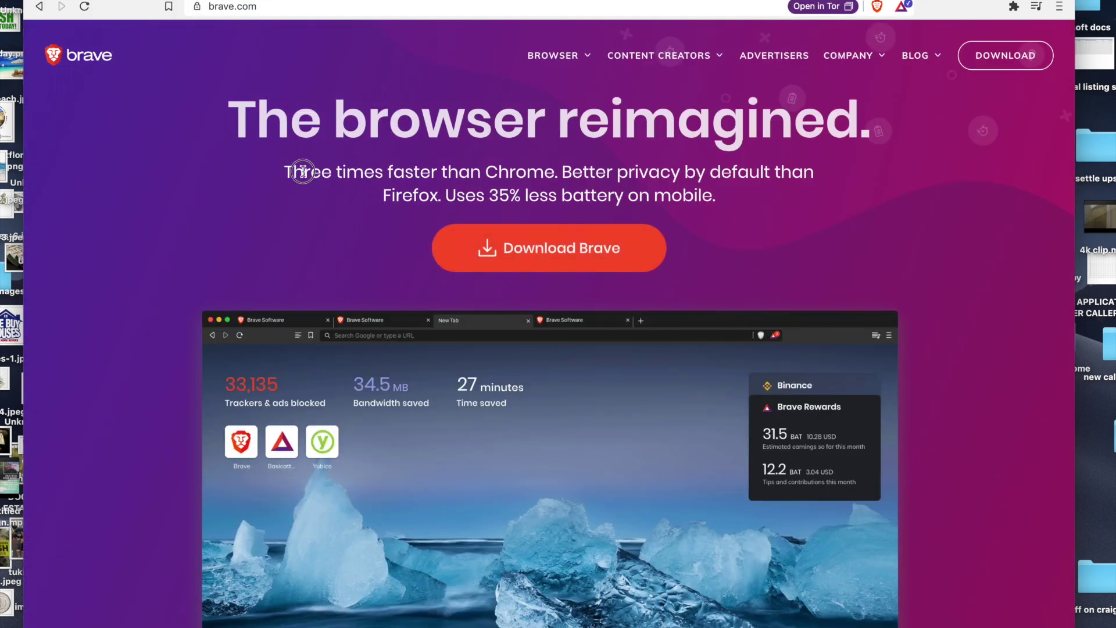
left_click_drag(303, 171, 749, 189)
Scroll down the homepage to the 'We all know what's wrong' section.
scroll(725, 224, "down", 2)
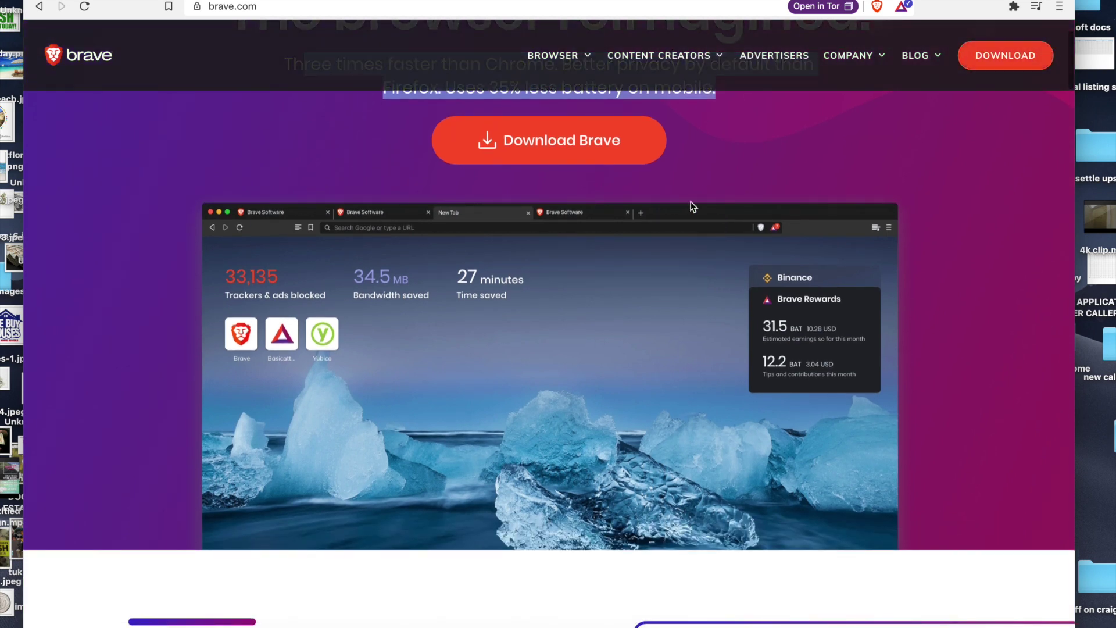
scroll(665, 146, "up", 1)
scroll(734, 173, "down", 1)
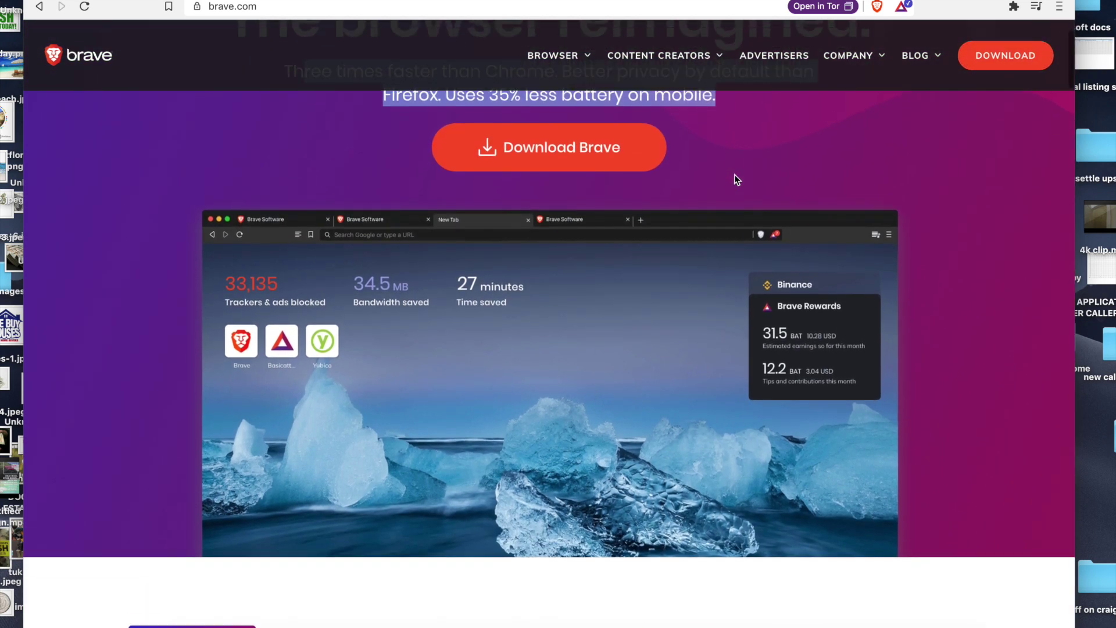
scroll(668, 251, "down", 1)
scroll(669, 251, "down", 2)
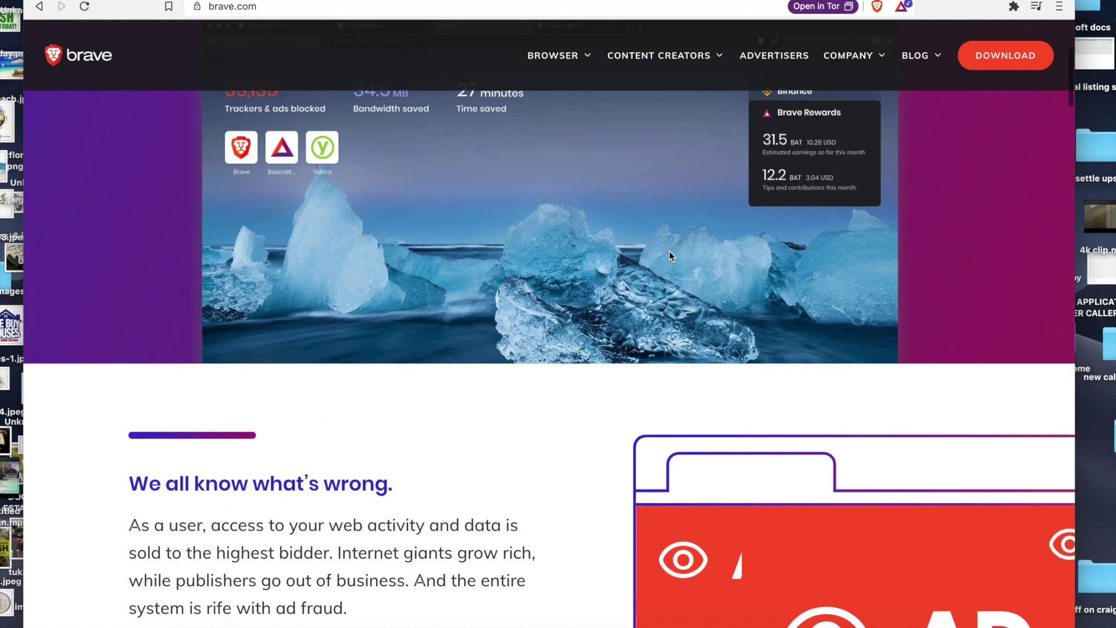
scroll(669, 251, "down", 2)
scroll(669, 251, "down", 1)
scroll(669, 251, "down", 3)
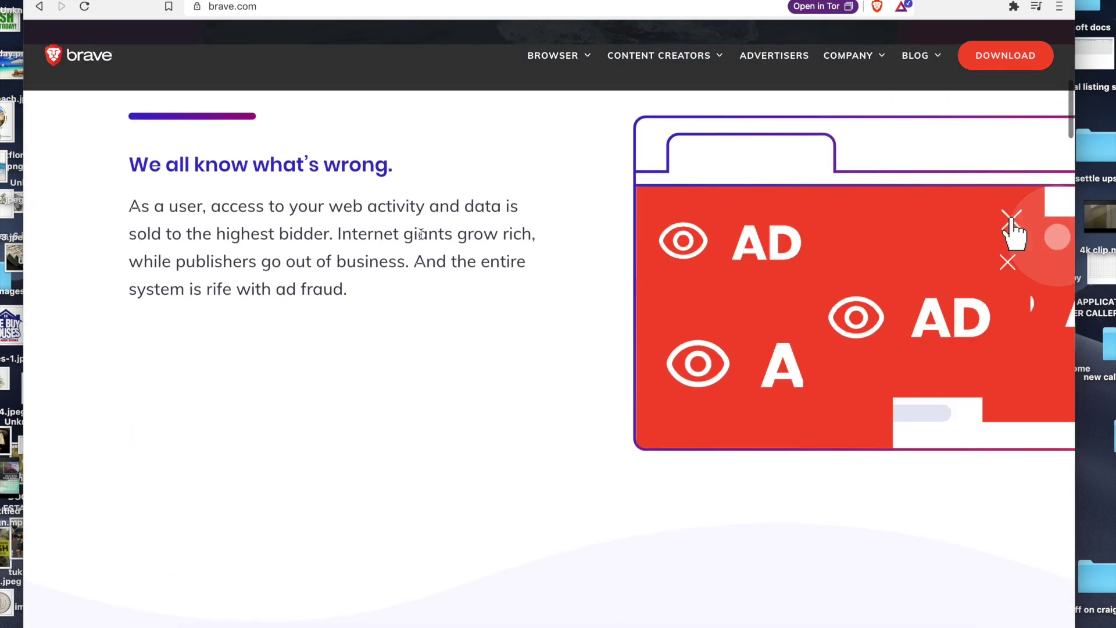
scroll(421, 234, "down", 2)
Clear the page selection, go to uphold.com, and head to its wallet log-in.
left_click_drag(346, 239, 326, 15)
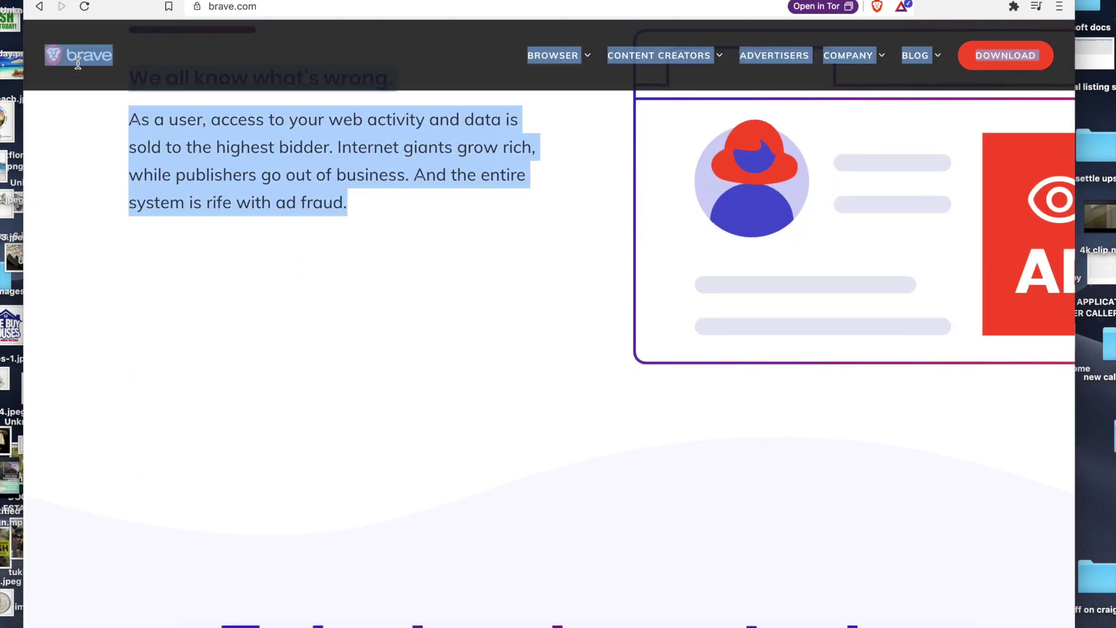
left_click(312, 236)
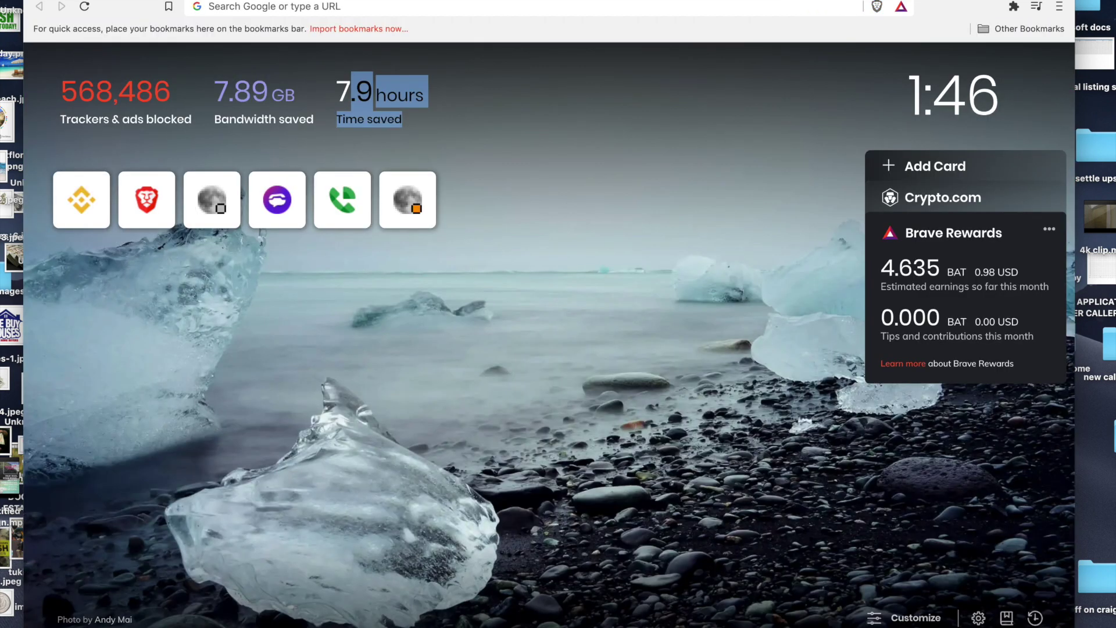
left_click(637, 7)
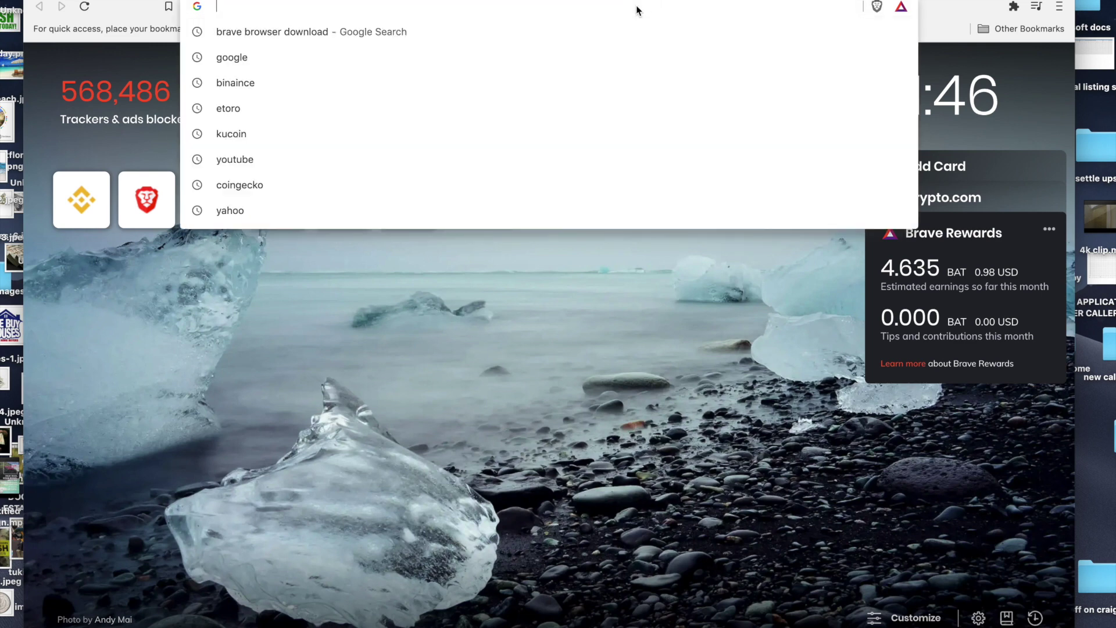
type("uphold.com")
key("Return")
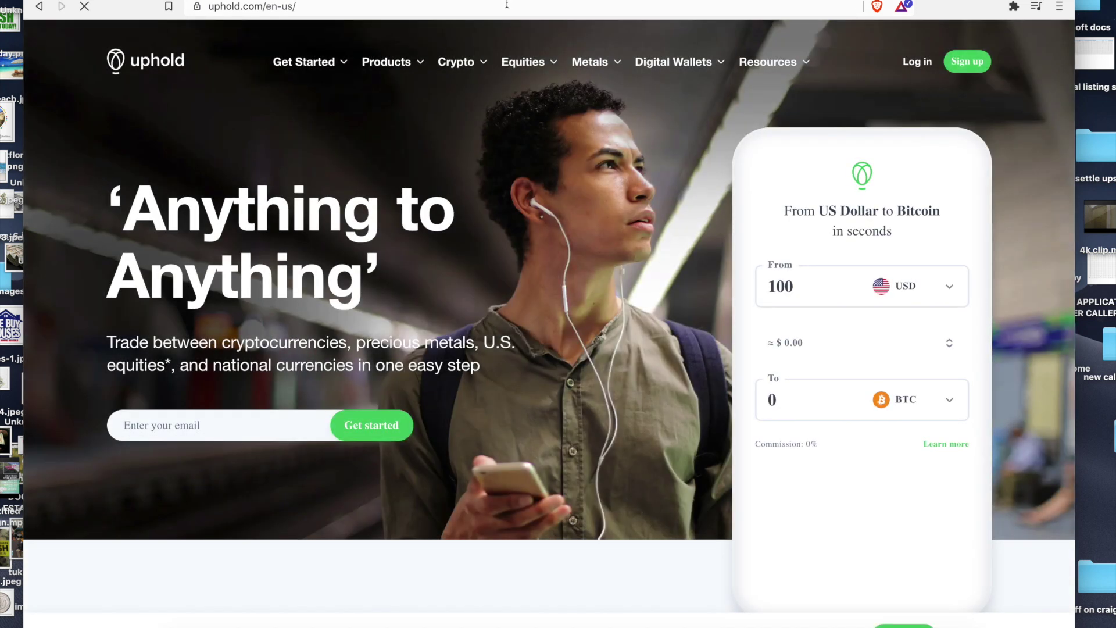
left_click(922, 65)
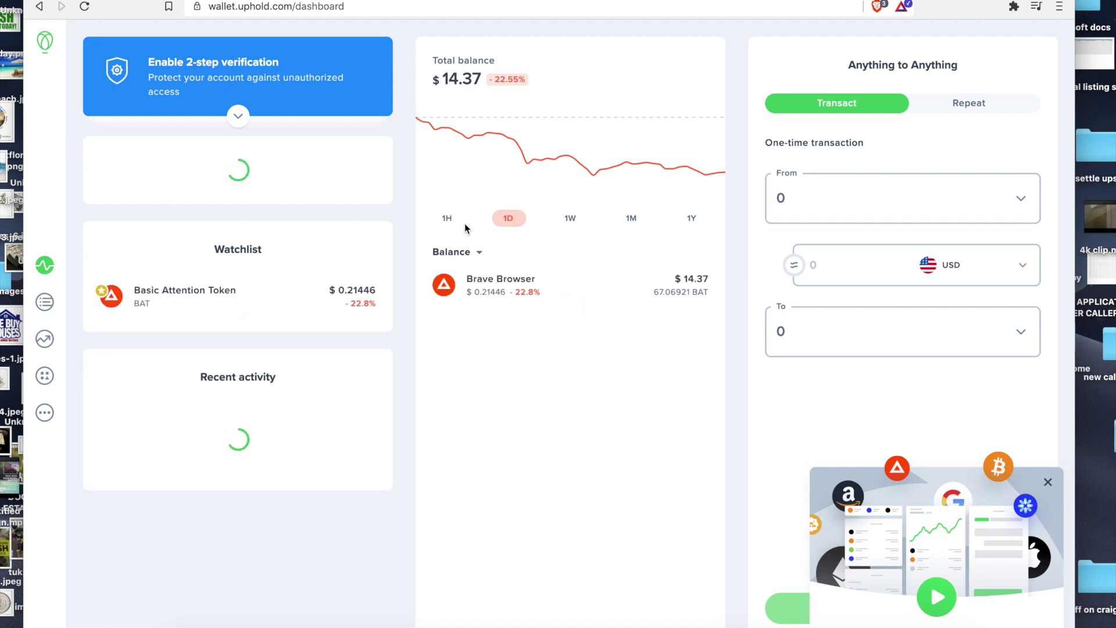
Check the BAT watchlist, then open the $14.37 Brave Browser balance and its From account list.
left_click(194, 285)
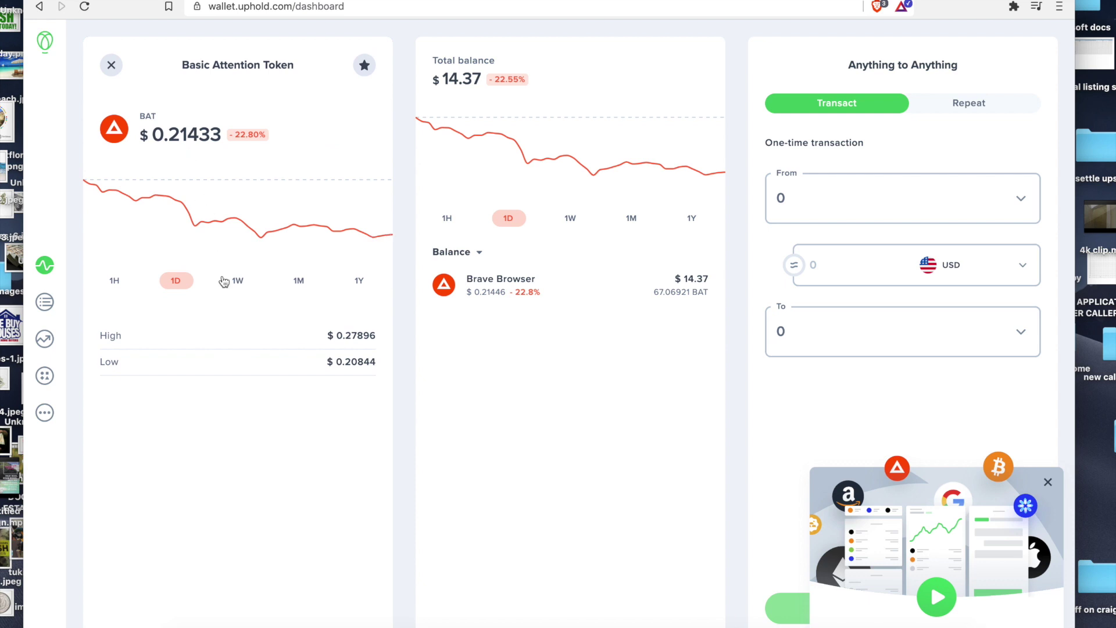
left_click(111, 65)
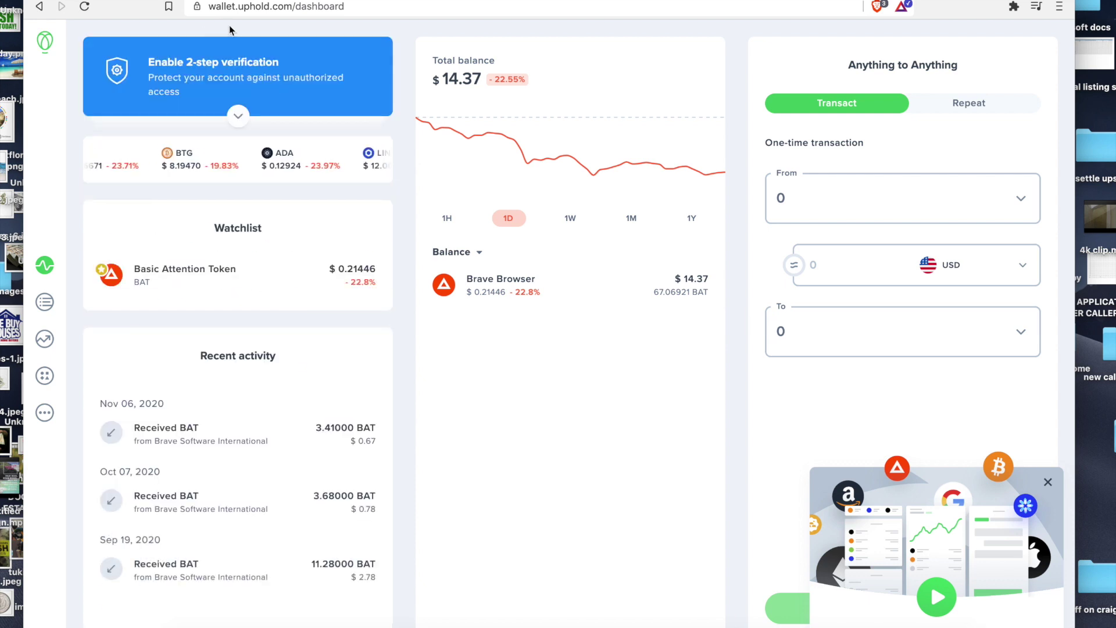
left_click(516, 302)
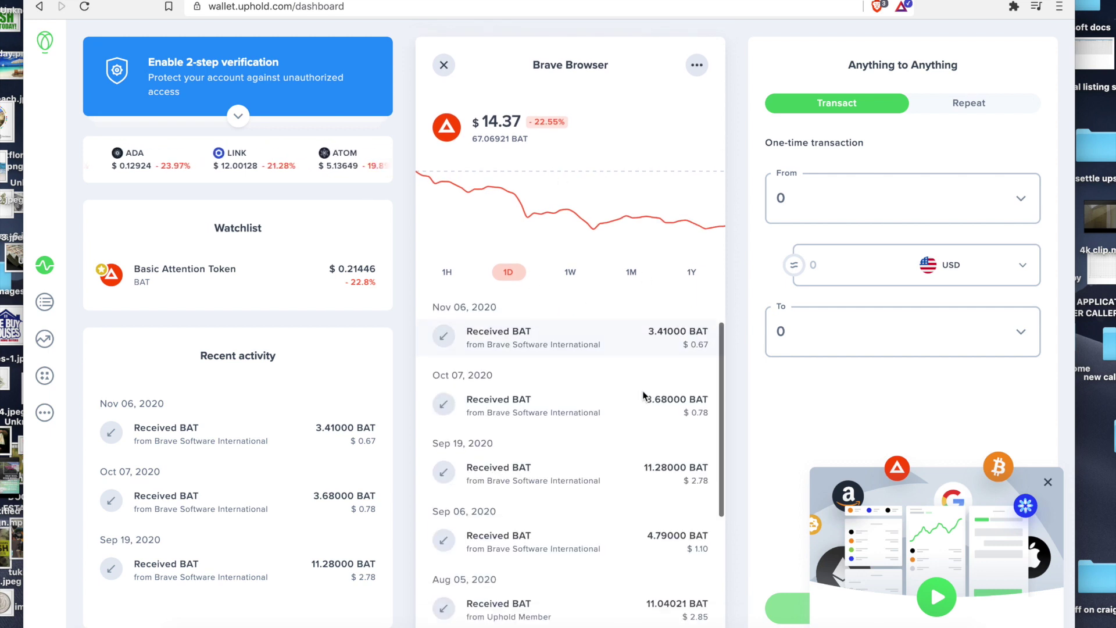
scroll(643, 395, "down", 4)
scroll(608, 332, "up", 5)
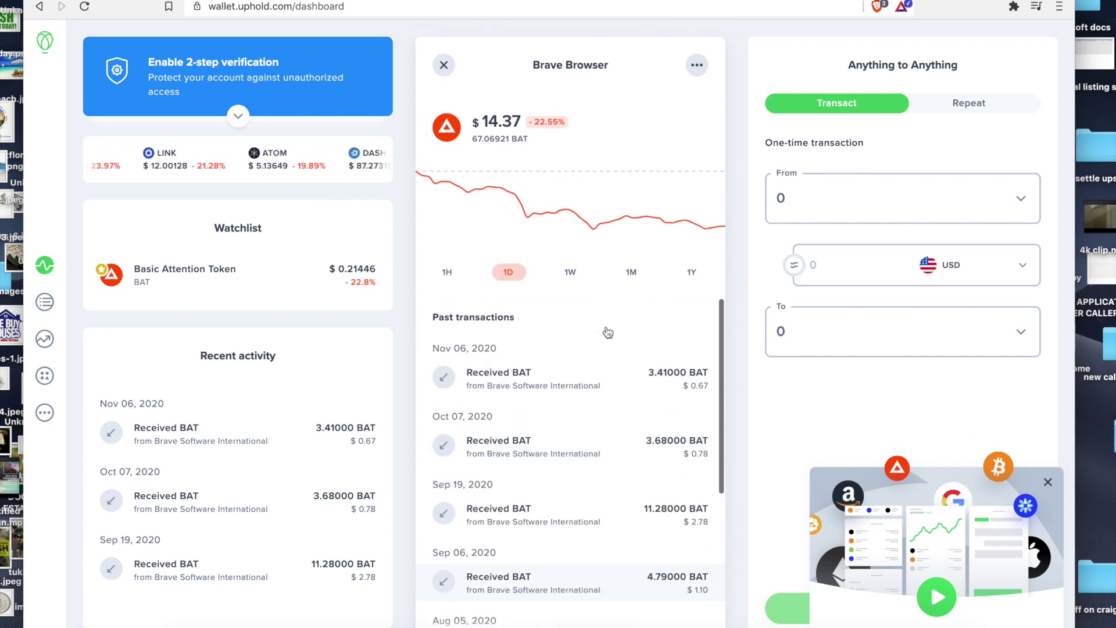
left_click(820, 216)
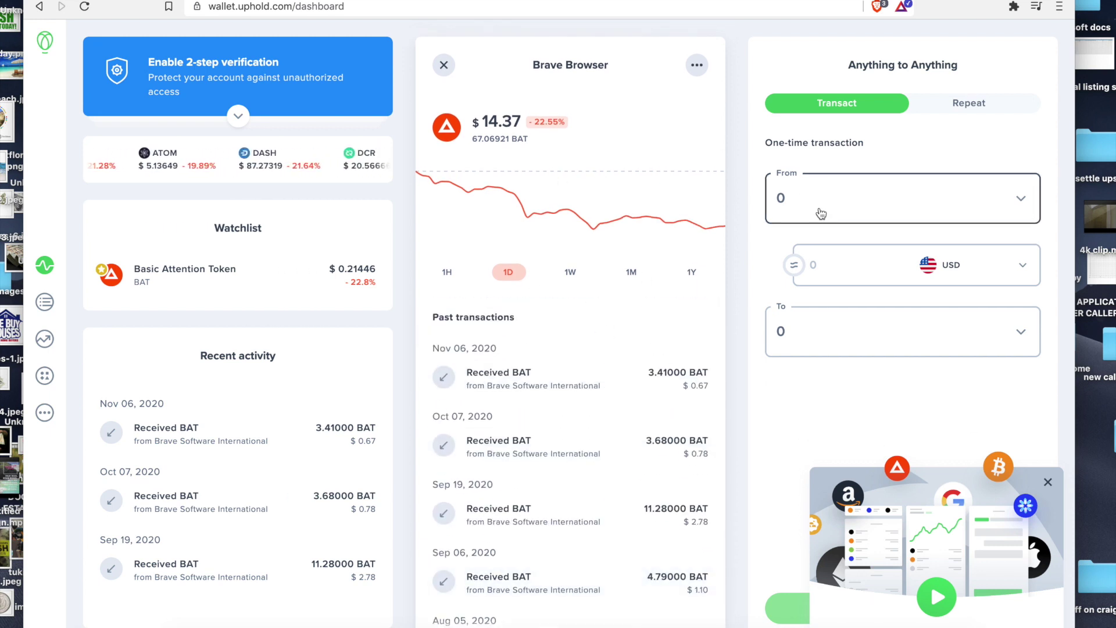
left_click(820, 214)
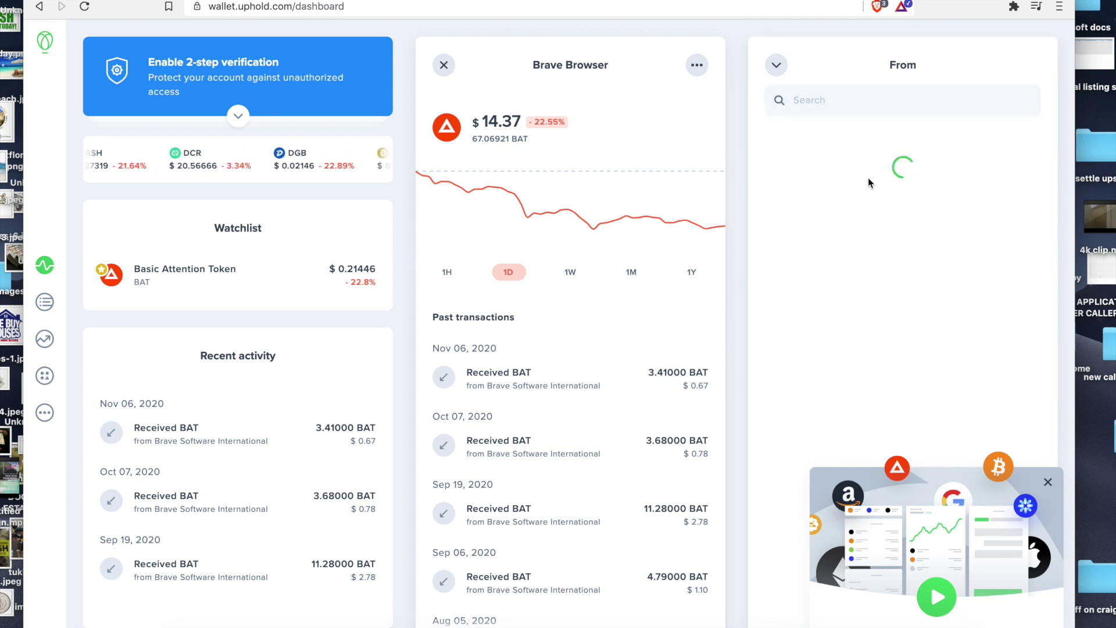
Set the Uphold trade from the Brave Browser balance to US Dollar, with AUD equivalent.
left_click(837, 209)
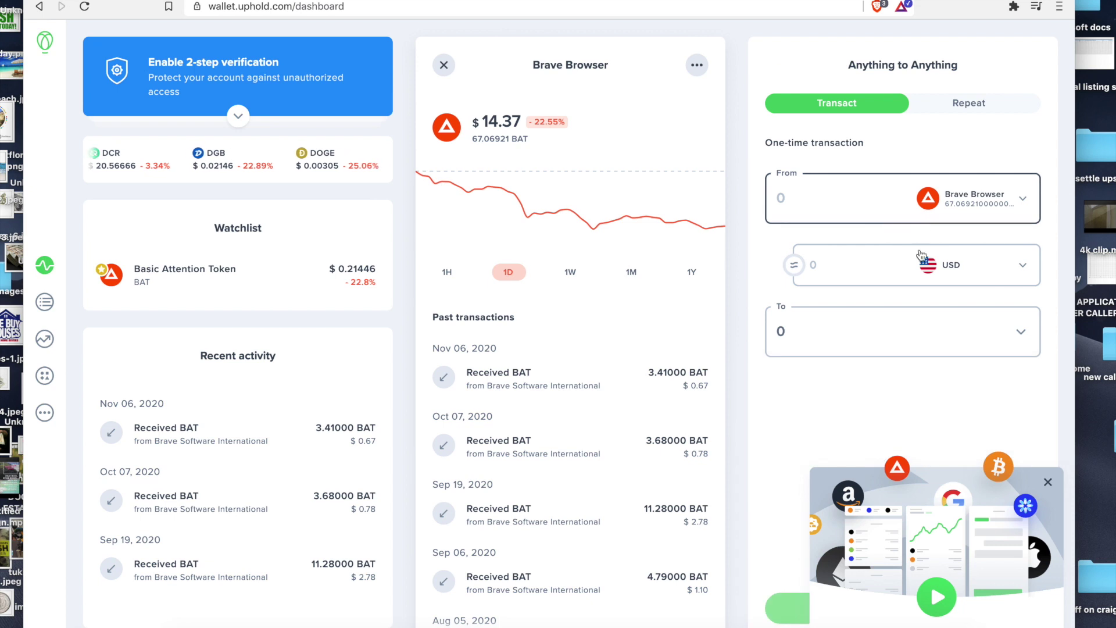
left_click(910, 266)
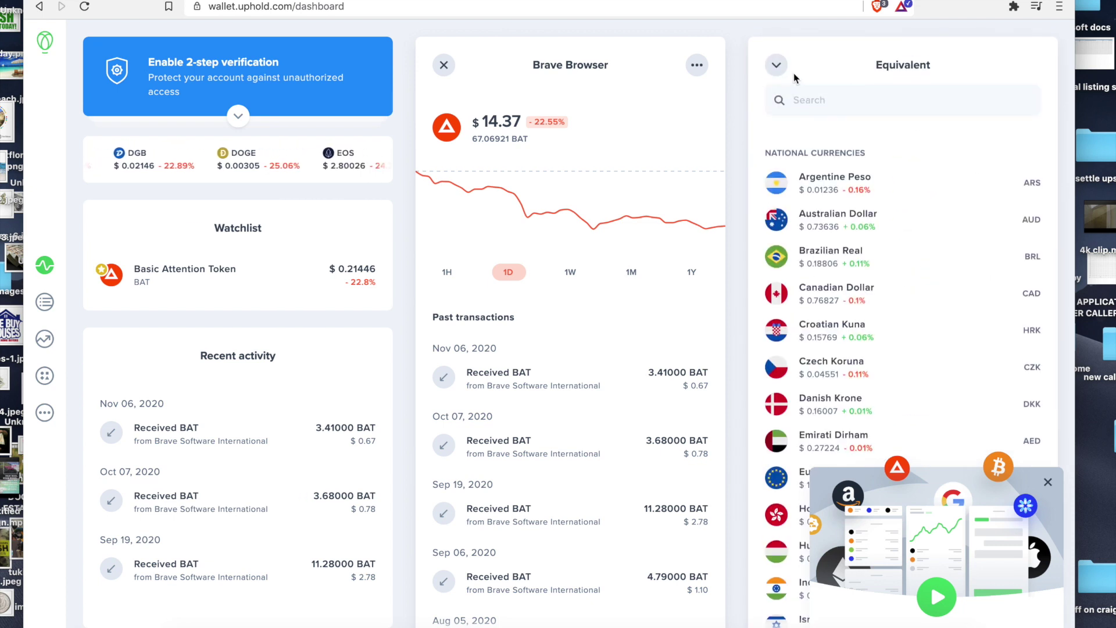
left_click(835, 221)
left_click(886, 328)
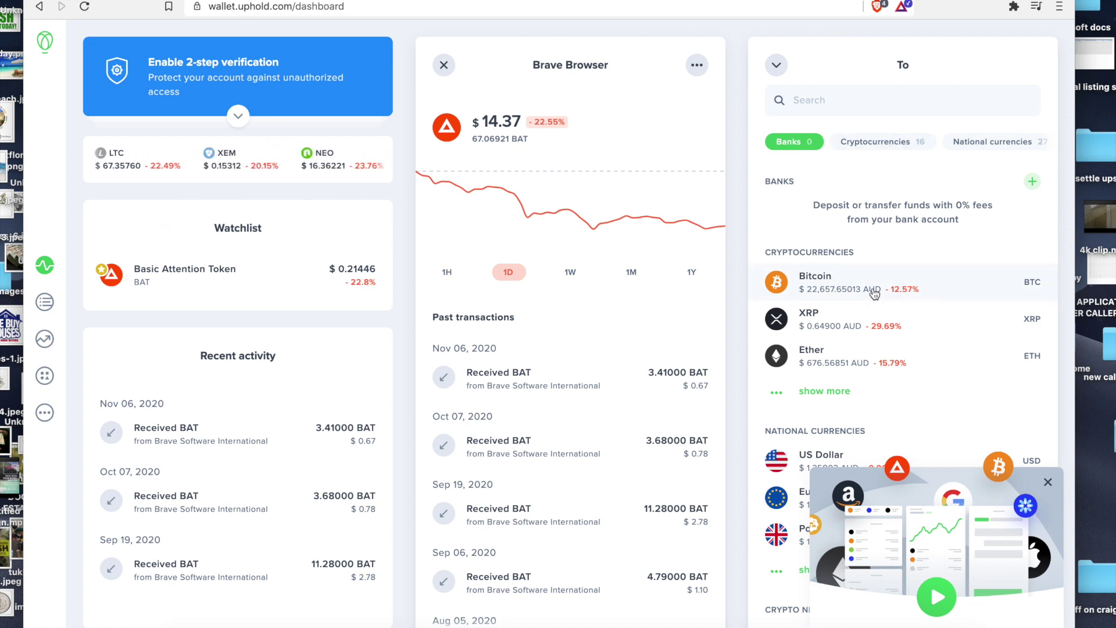
scroll(875, 295, "down", 2)
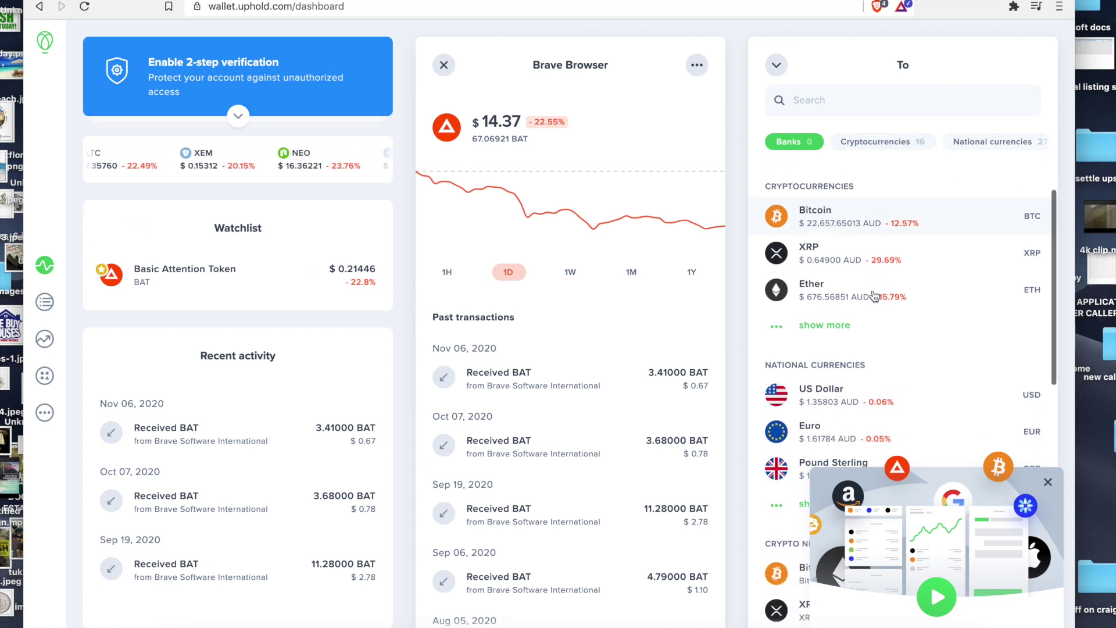
left_click(843, 391)
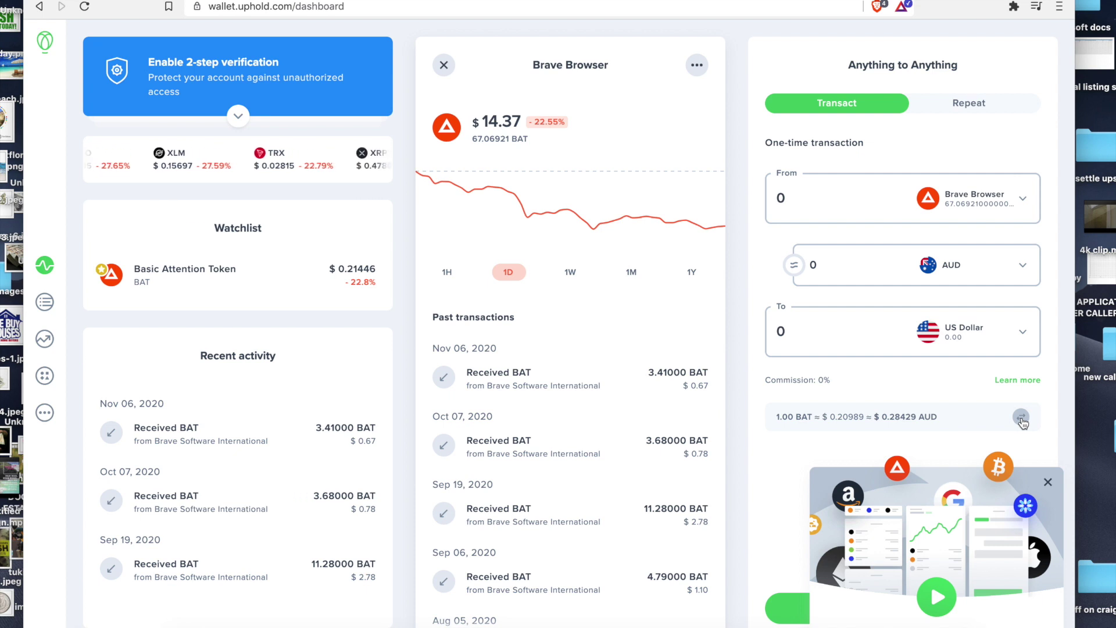
Enter a 60 BAT amount, preview the trade, and cancel without confirming.
left_click(1047, 481)
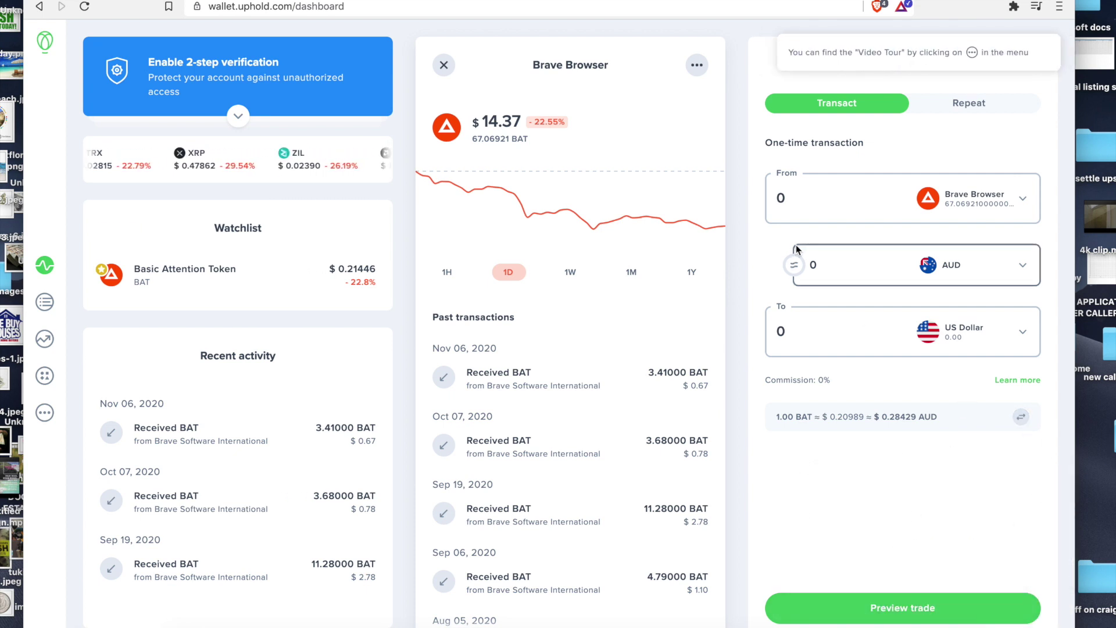
left_click(800, 211)
type("1")
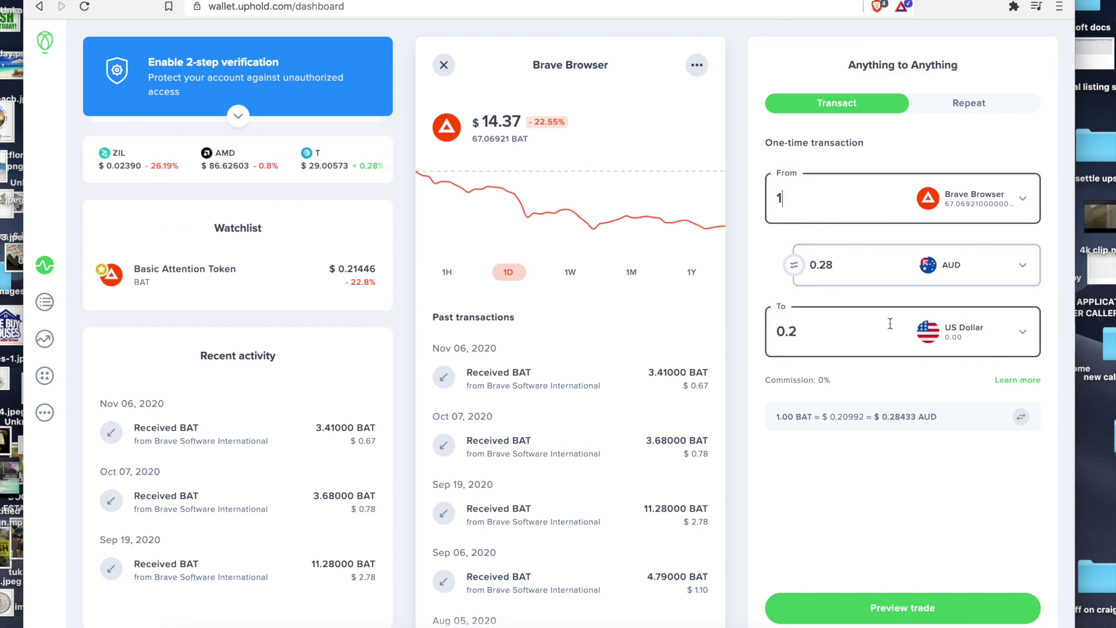
key("BackSpace")
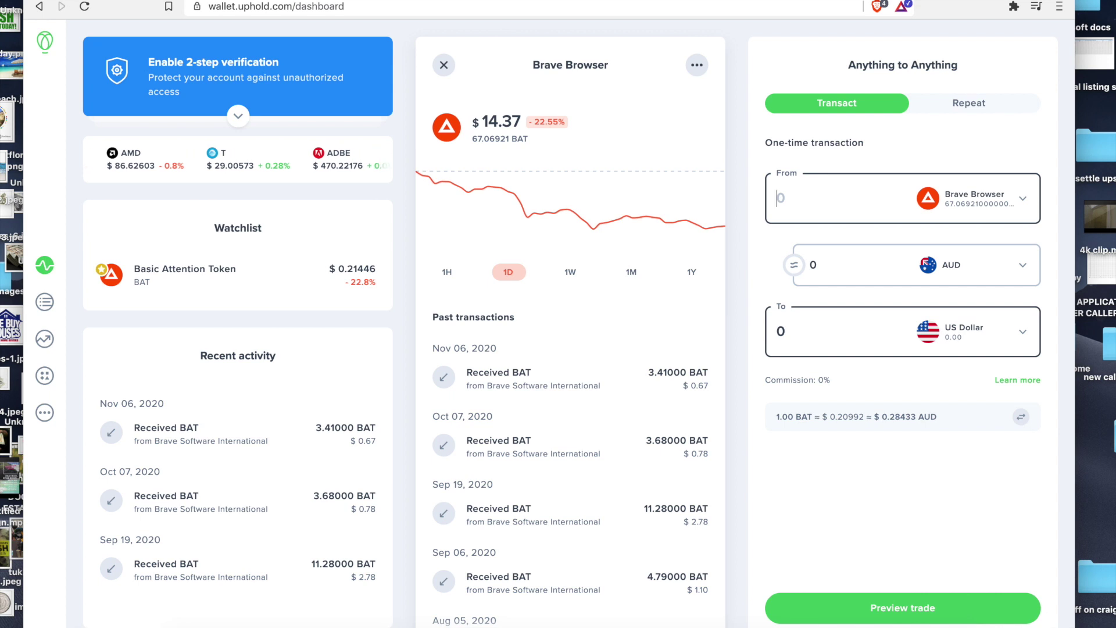
type("60")
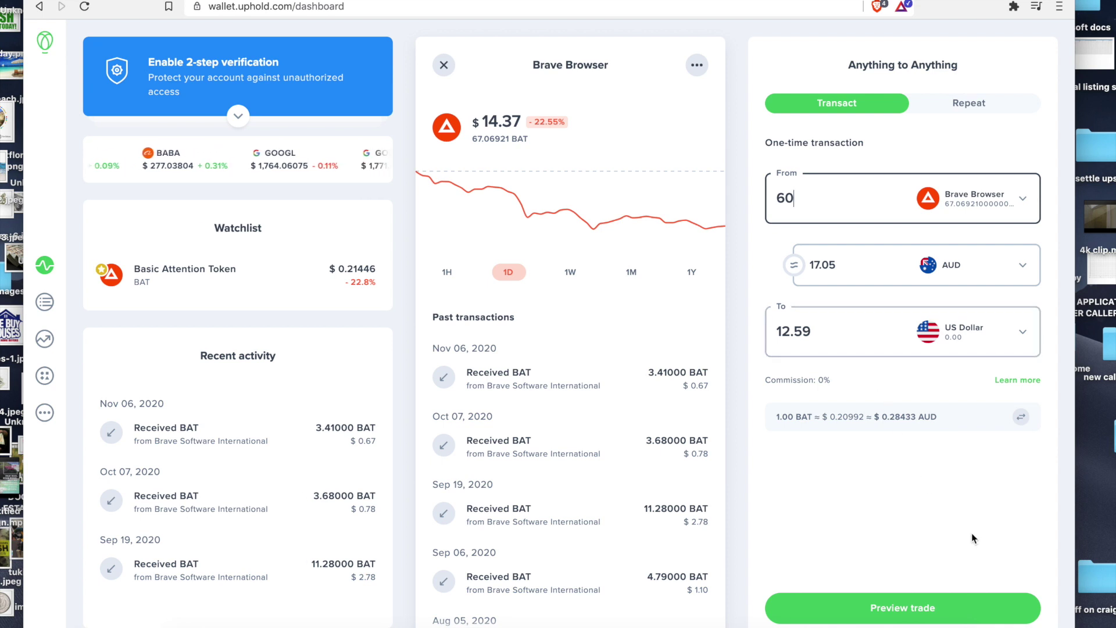
left_click(945, 606)
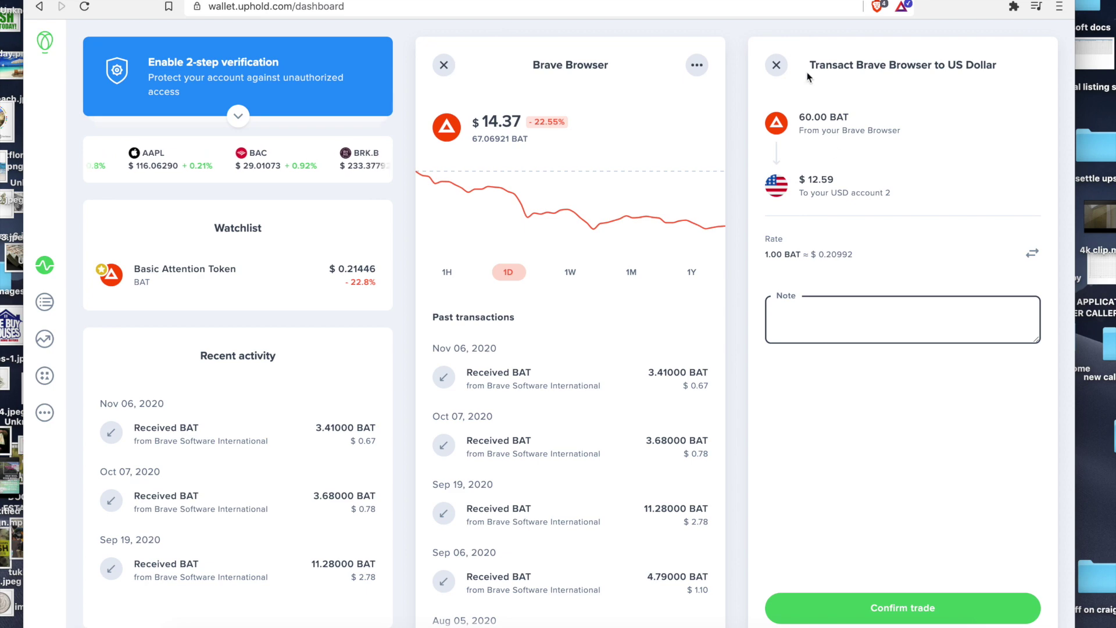
left_click(776, 64)
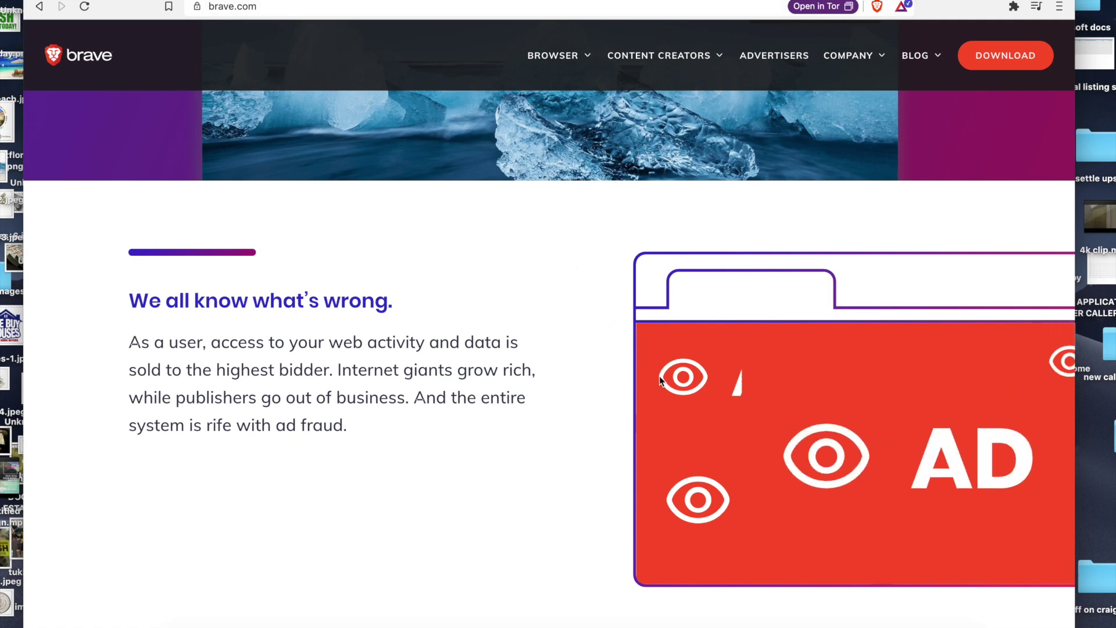
Scroll down brave.com and play the promo video under 'Take back control with Brave.'.
scroll(422, 363, "down", 1)
scroll(423, 364, "down", 1)
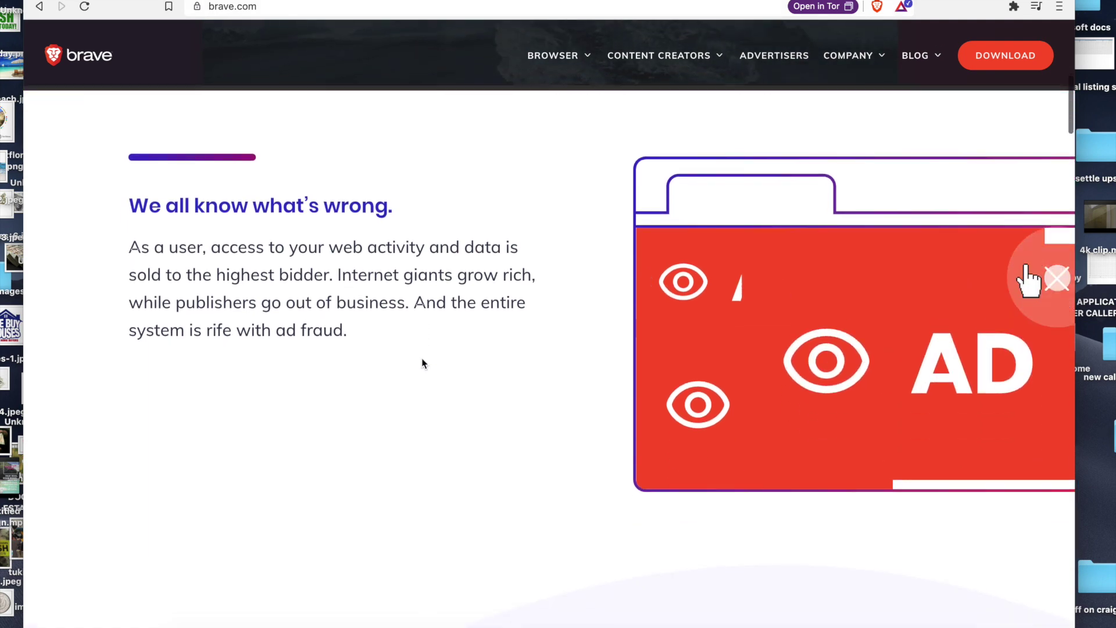
scroll(422, 363, "down", 2)
scroll(423, 364, "down", 1)
scroll(422, 364, "down", 3)
scroll(433, 377, "down", 3)
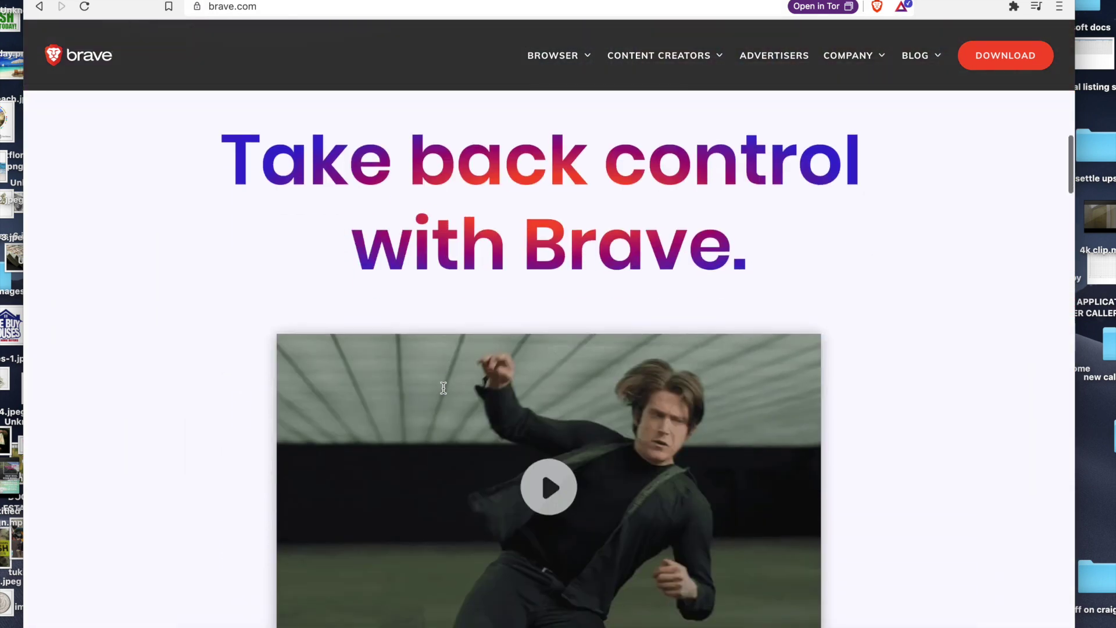
scroll(445, 394, "down", 3)
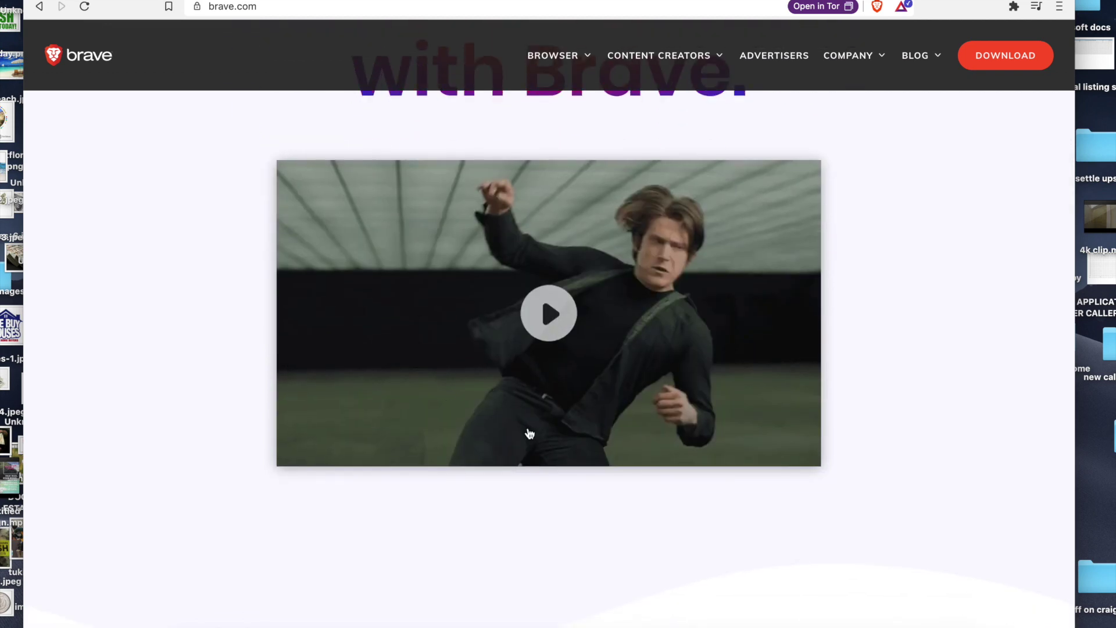
left_click(544, 302)
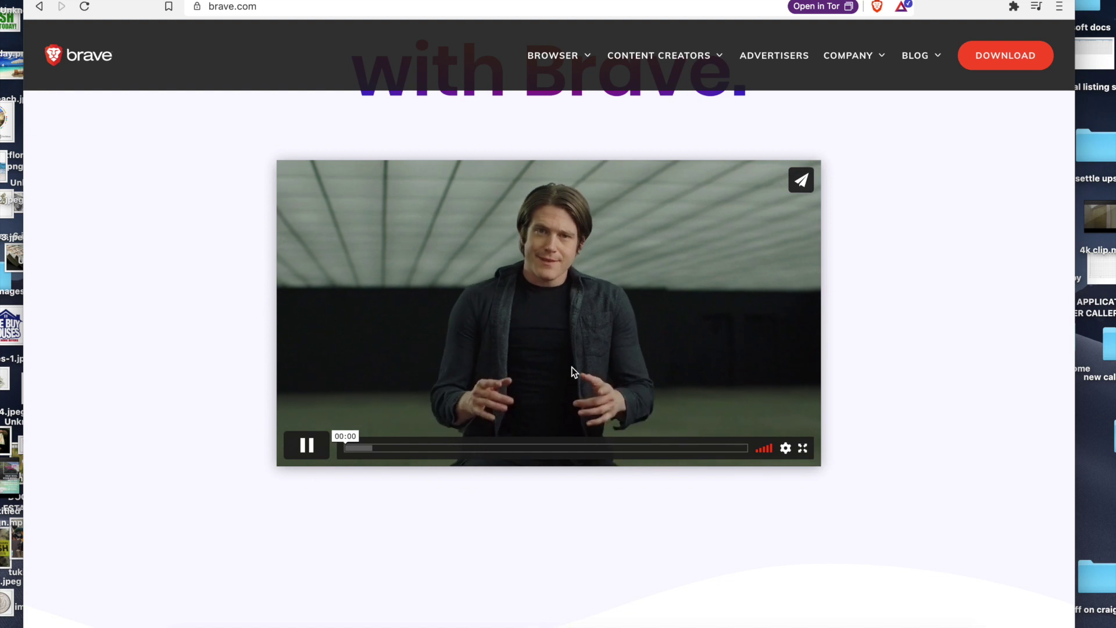
scroll(584, 372, "up", 1)
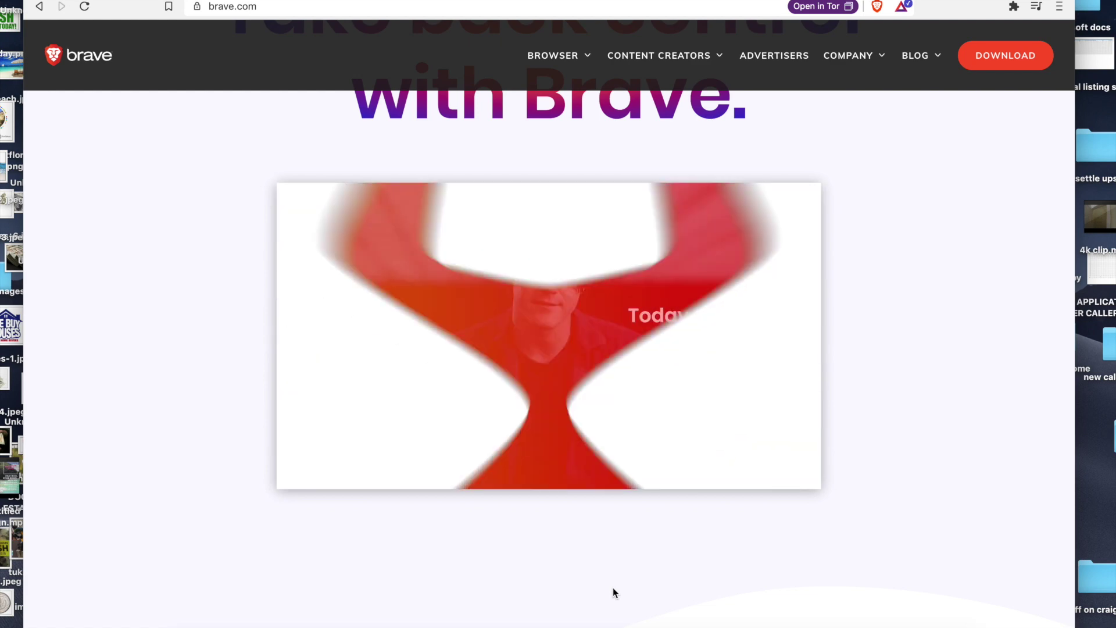
Scroll down the brave.com homepage to the FAQ section.
scroll(602, 552, "down", 5)
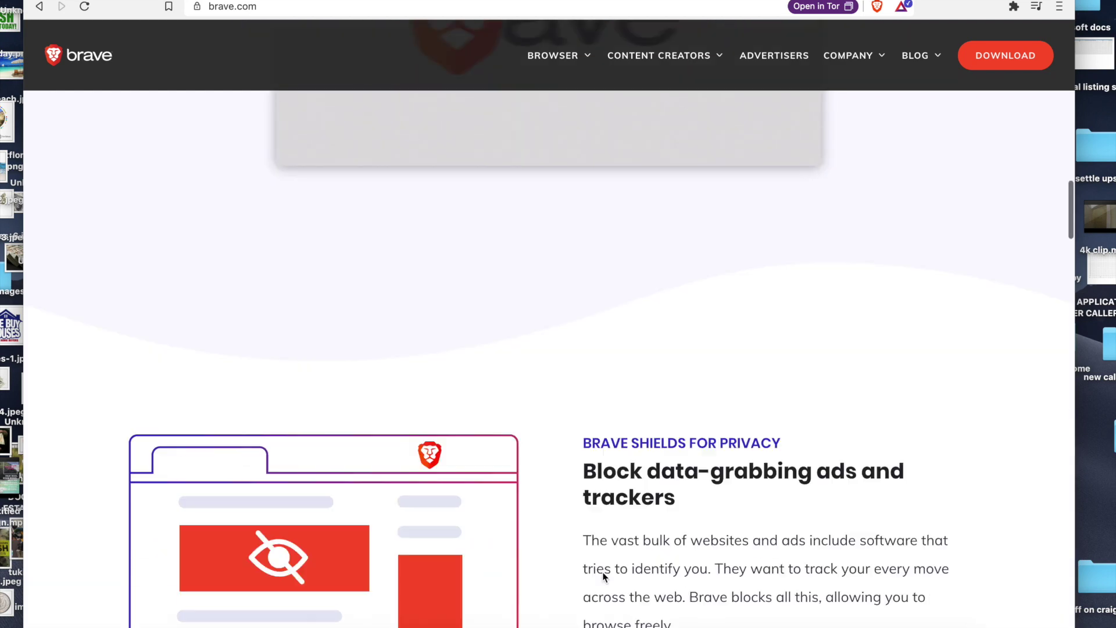
scroll(603, 577, "down", 3)
scroll(603, 575, "down", 2)
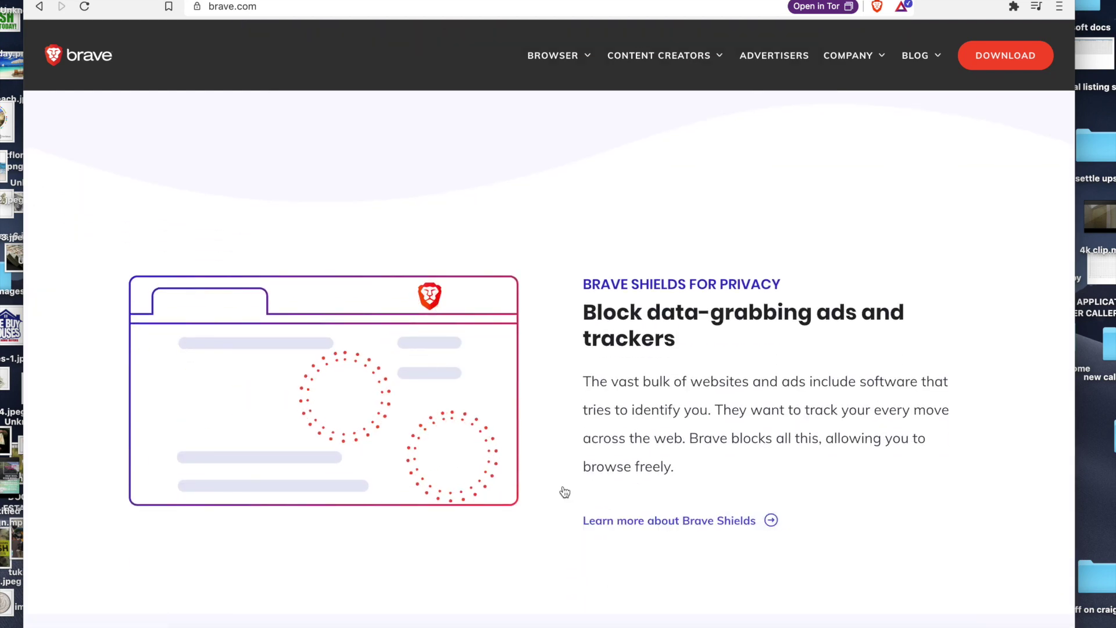
scroll(564, 493, "down", 1)
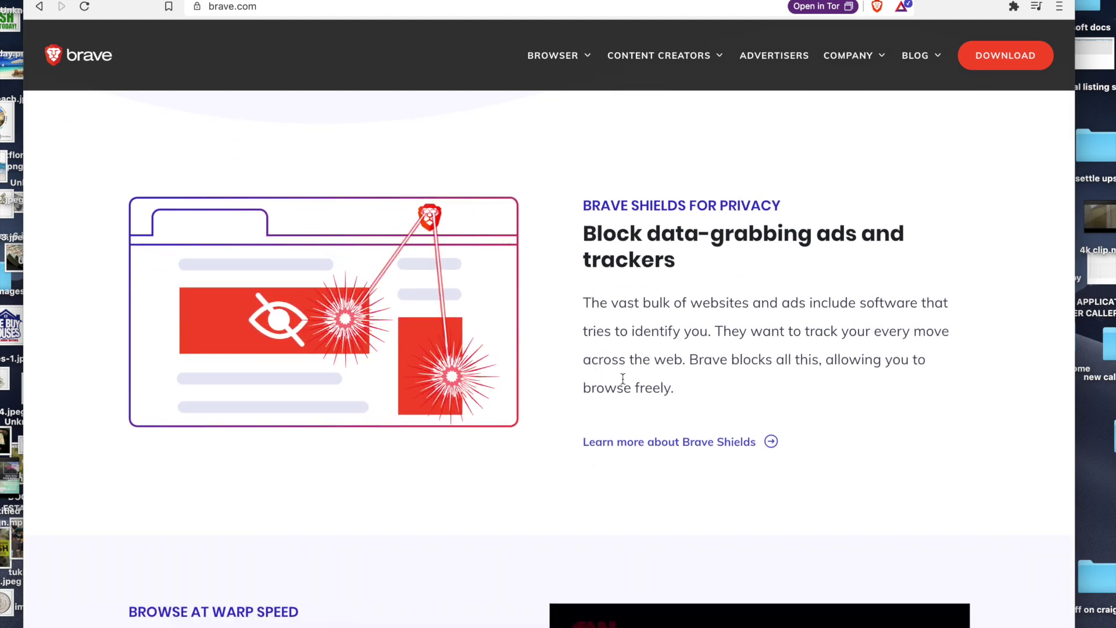
scroll(570, 378, "down", 4)
scroll(418, 439, "down", 1)
scroll(418, 440, "down", 2)
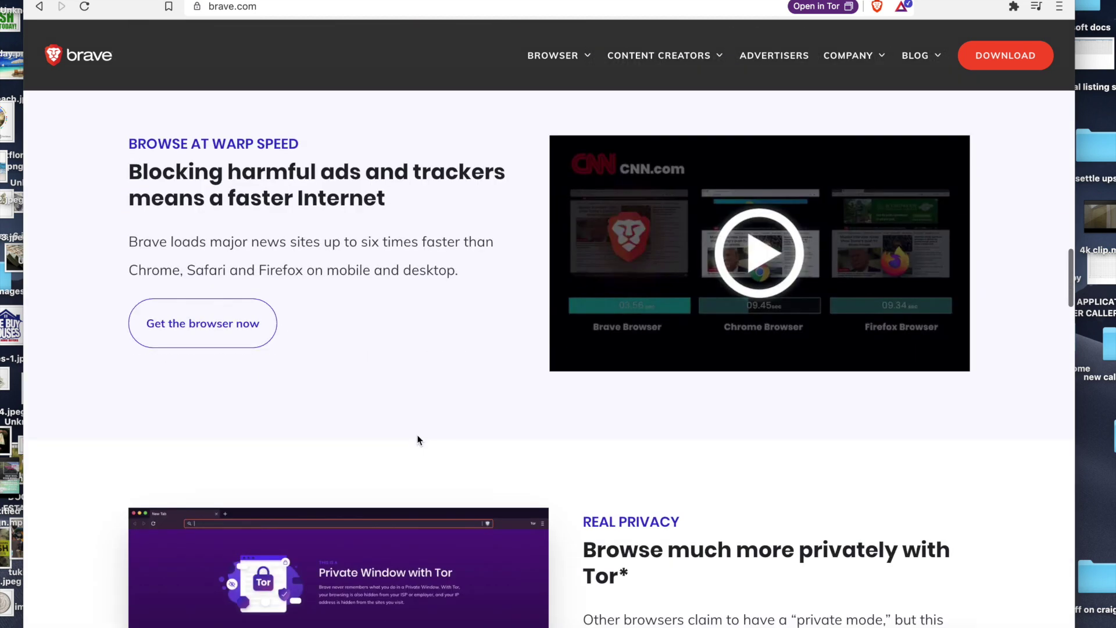
scroll(418, 441, "down", 5)
scroll(418, 440, "down", 3)
scroll(418, 440, "up", 1)
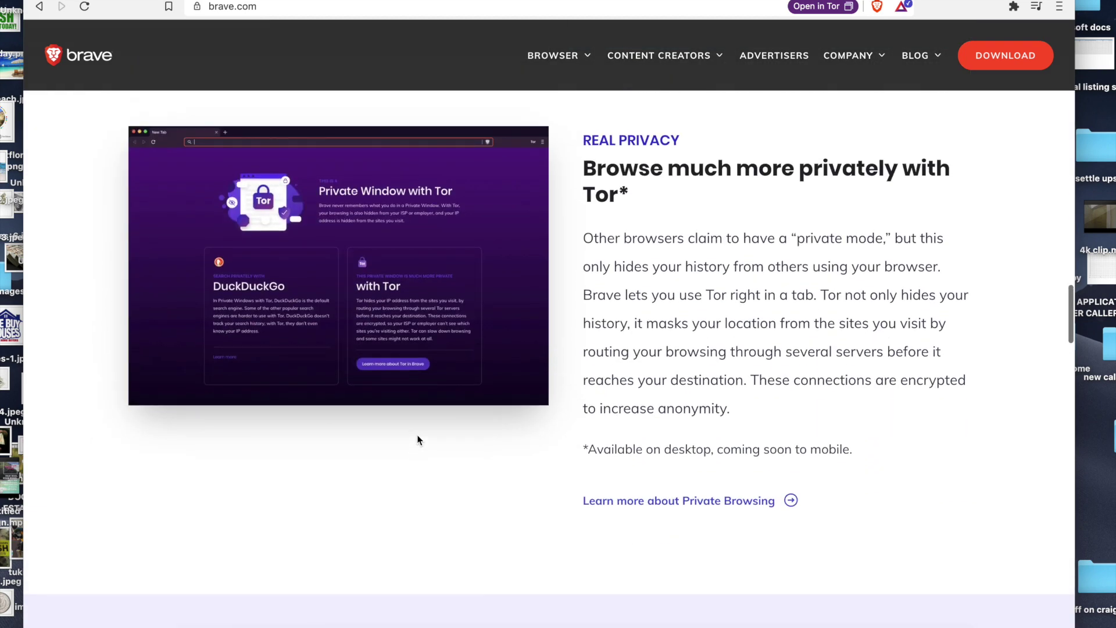
scroll(418, 440, "down", 3)
scroll(418, 440, "down", 3)
scroll(418, 440, "down", 3)
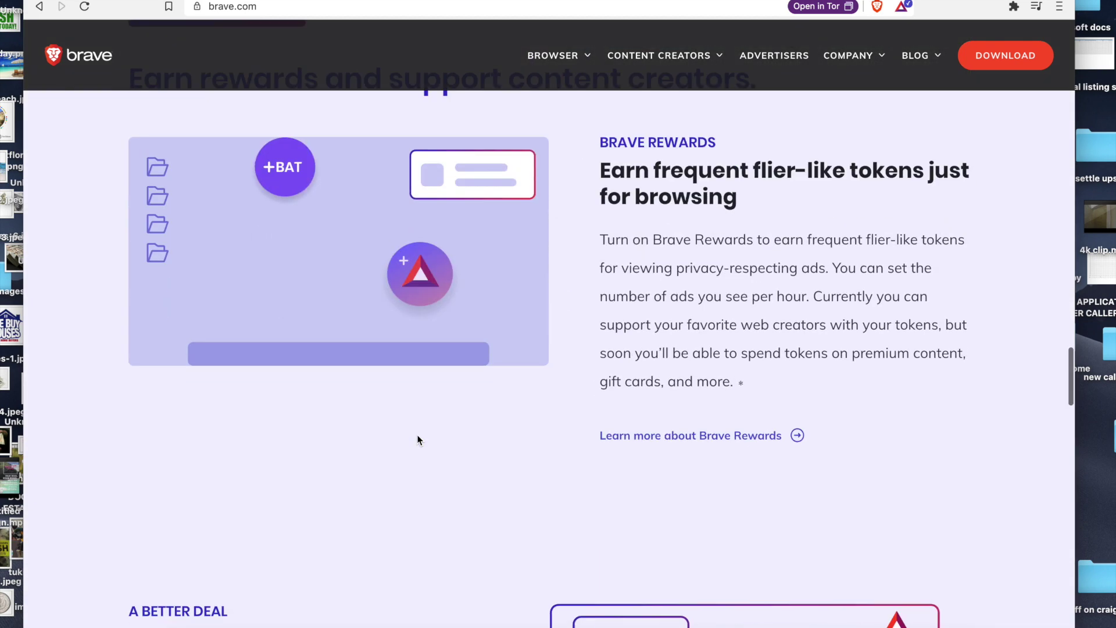
scroll(417, 441, "down", 5)
scroll(417, 440, "down", 4)
scroll(418, 440, "down", 6)
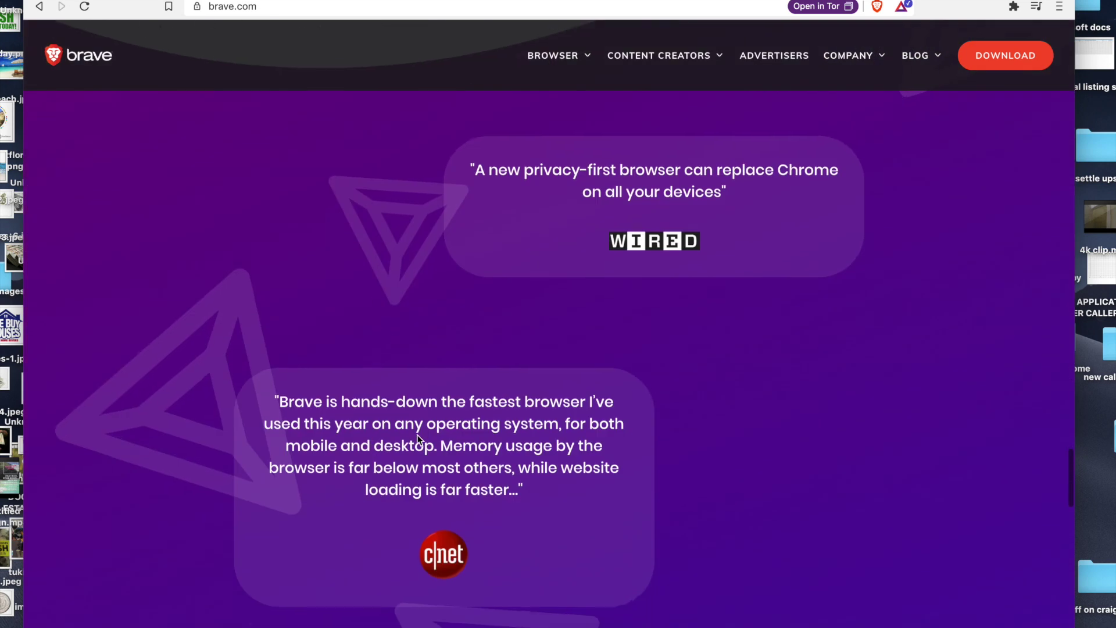
scroll(418, 440, "down", 4)
scroll(418, 440, "down", 5)
scroll(418, 440, "down", 2)
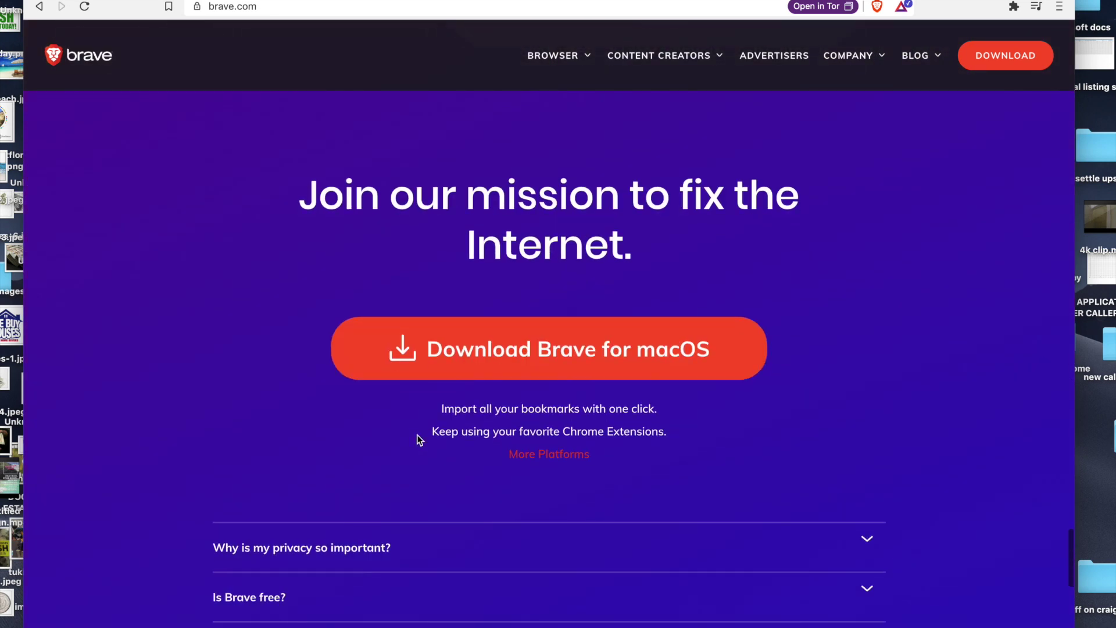
scroll(549, 407, "down", 4)
Expand the FAQ answers on privacy, whether Brave is free, and getting paid for ads.
left_click(347, 291)
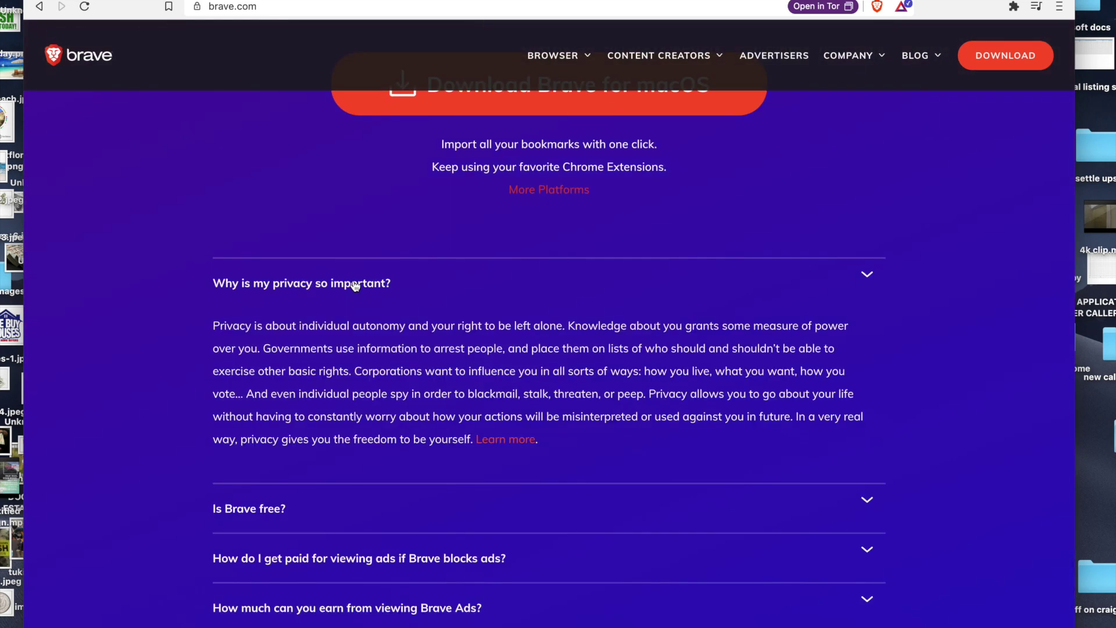
left_click(380, 285)
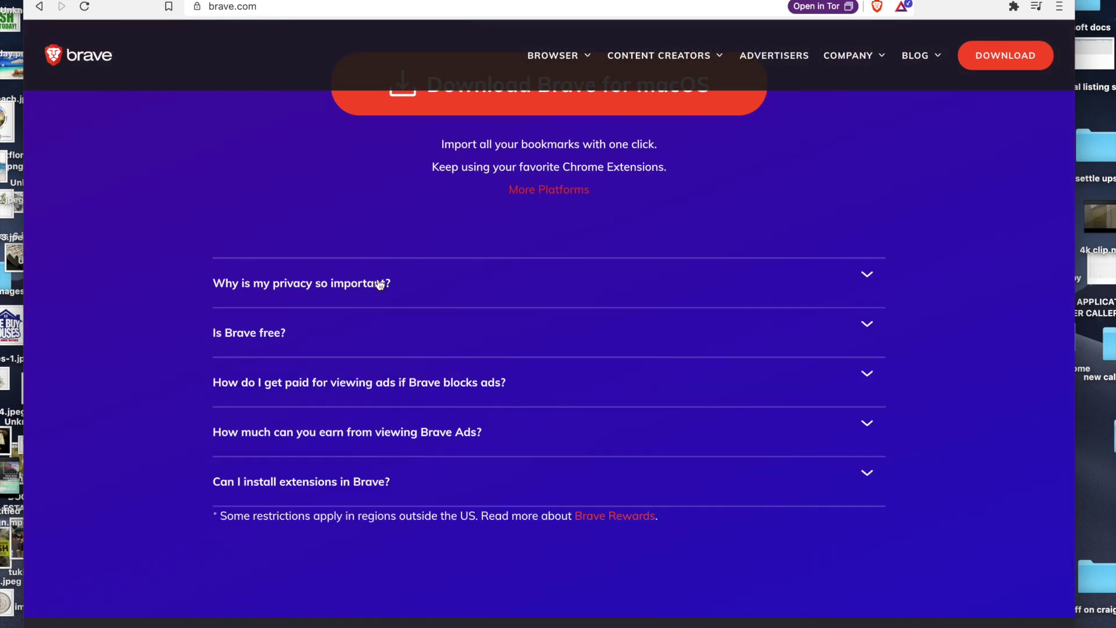
left_click(343, 326)
scroll(388, 349, "down", 2)
scroll(532, 308, "down", 2)
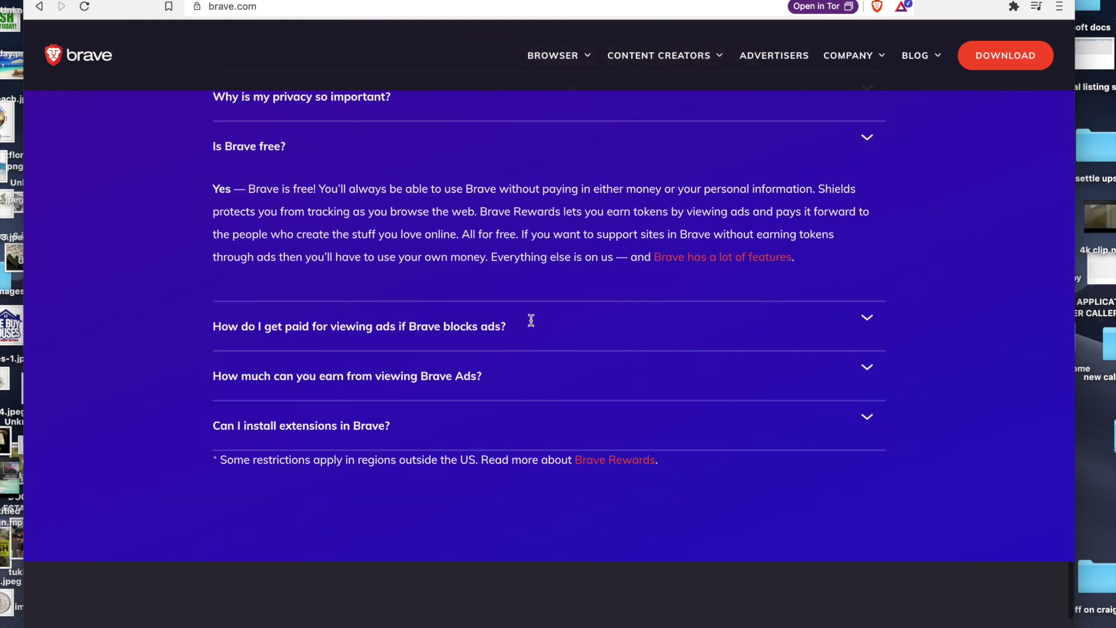
left_click(518, 339)
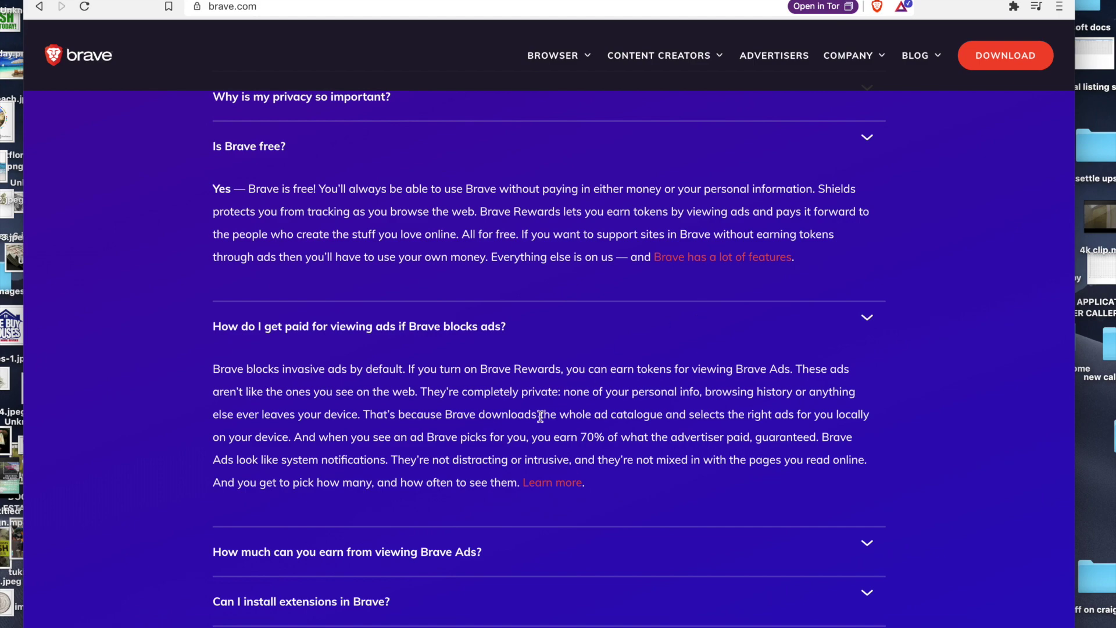
Scroll back up and open the browsing history page with Cmd+Y.
scroll(768, 237, "up", 15)
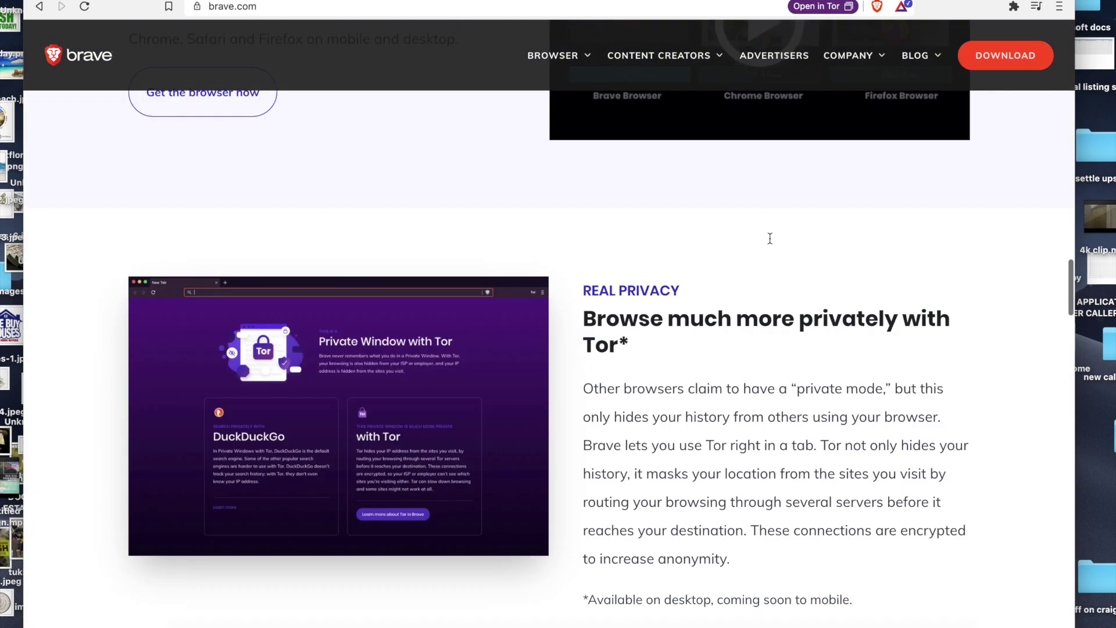
scroll(772, 243, "up", 5)
scroll(771, 243, "up", 10)
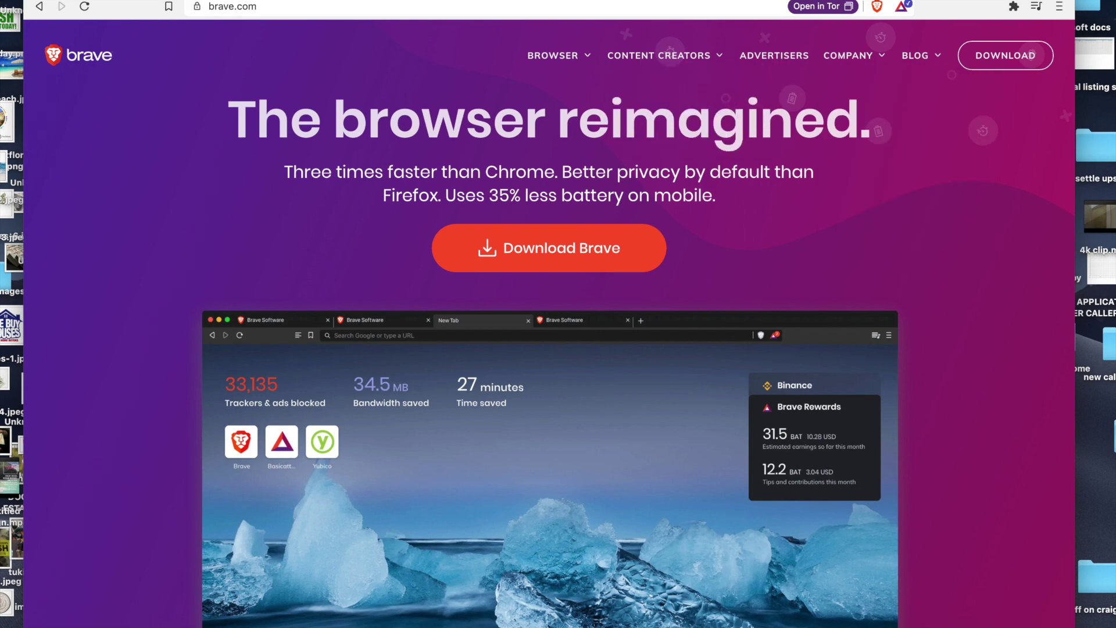
key("super+y")
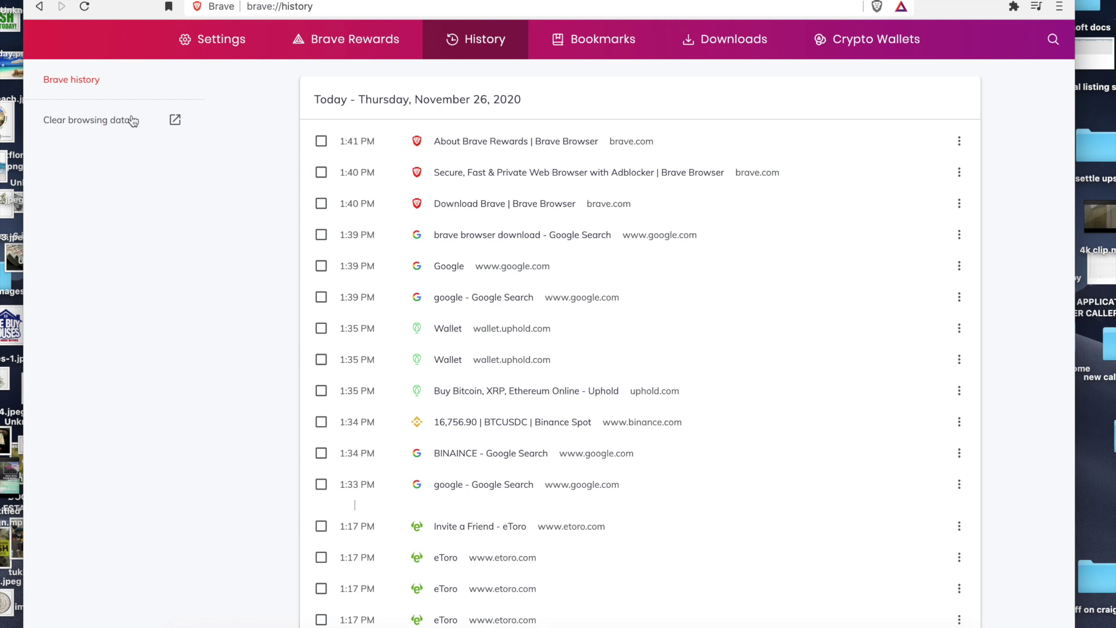
Remove the Brave-Browser.pkg and atomicwallet.dmg entries from the downloads list.
left_click(620, 54)
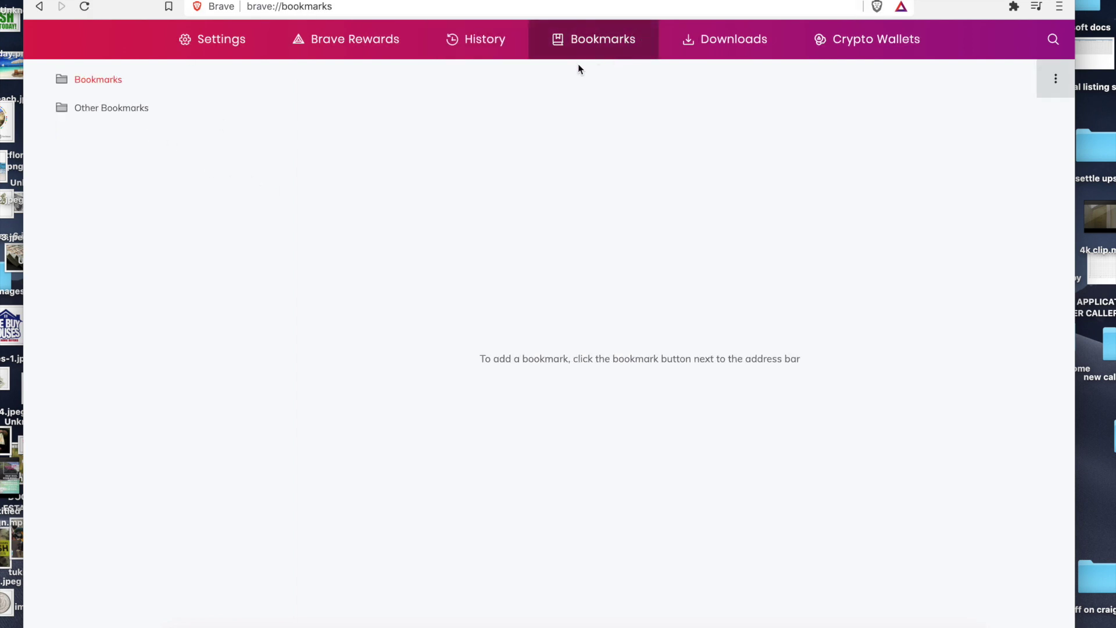
left_click(735, 42)
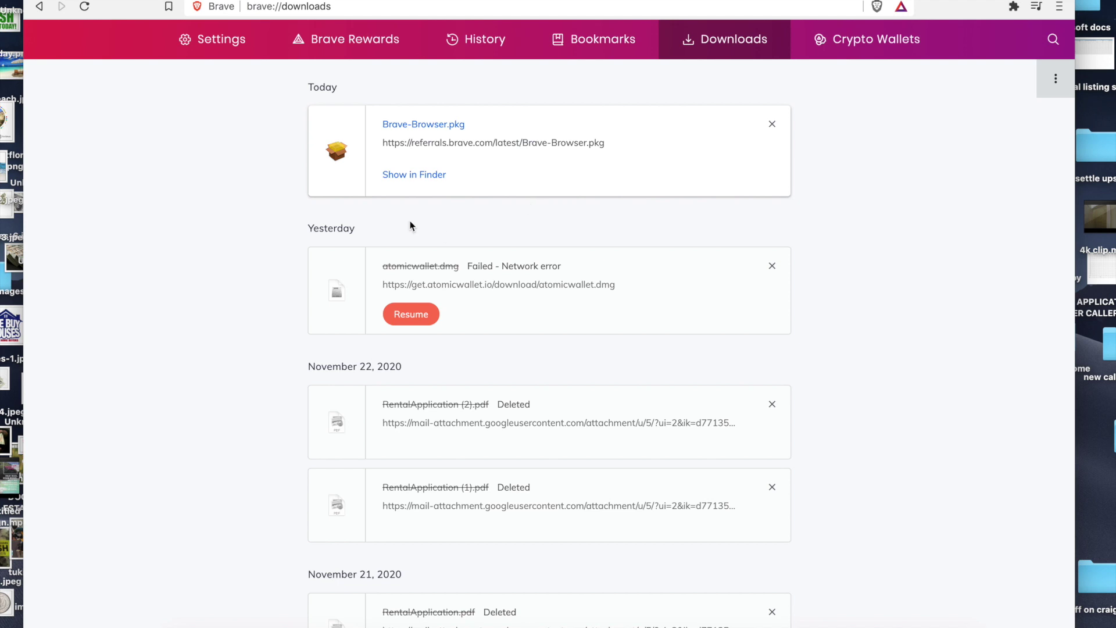
left_click(772, 124)
left_click(772, 126)
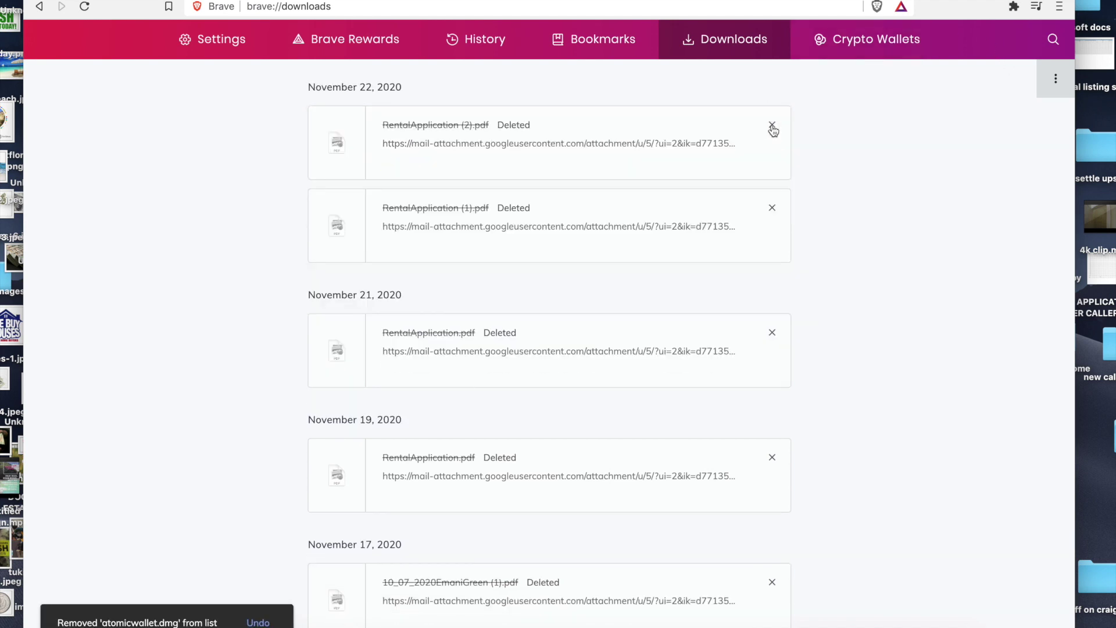
left_click(896, 39)
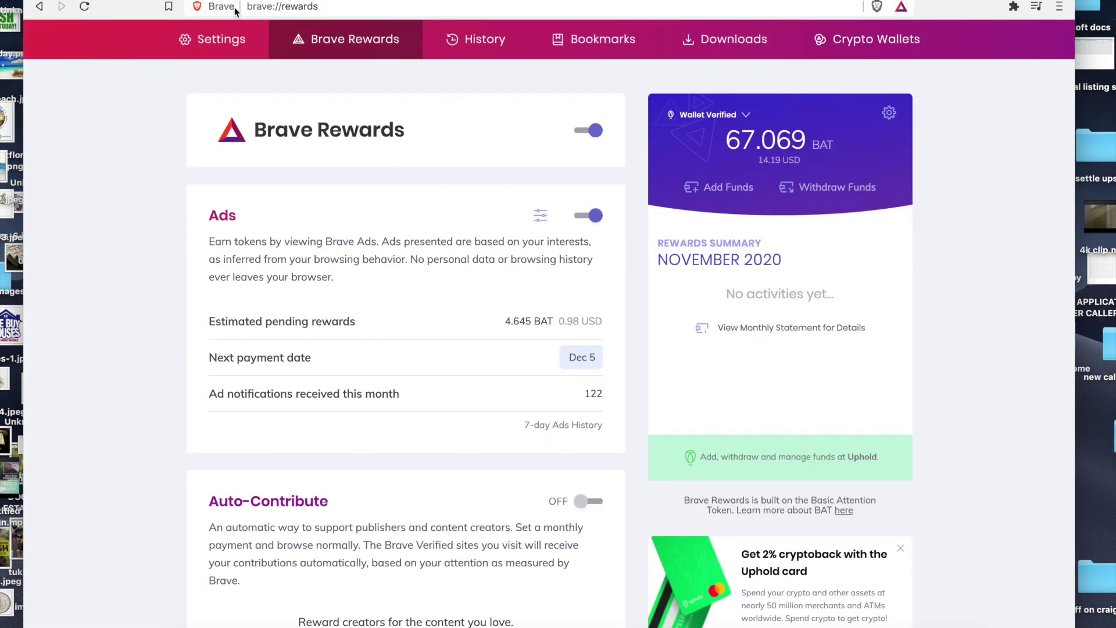
Scroll the Rewards page through Ads, Auto-Contribute, Monthly Contributions and Tips, then back up.
scroll(386, 320, "down", 2)
scroll(387, 318, "down", 3)
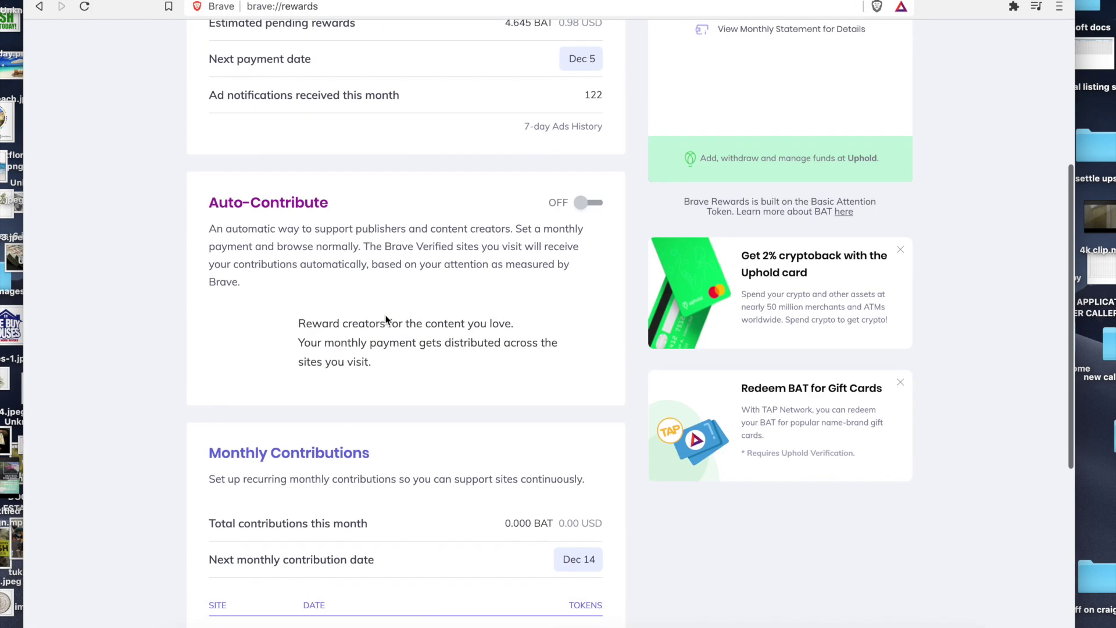
scroll(409, 445, "down", 1)
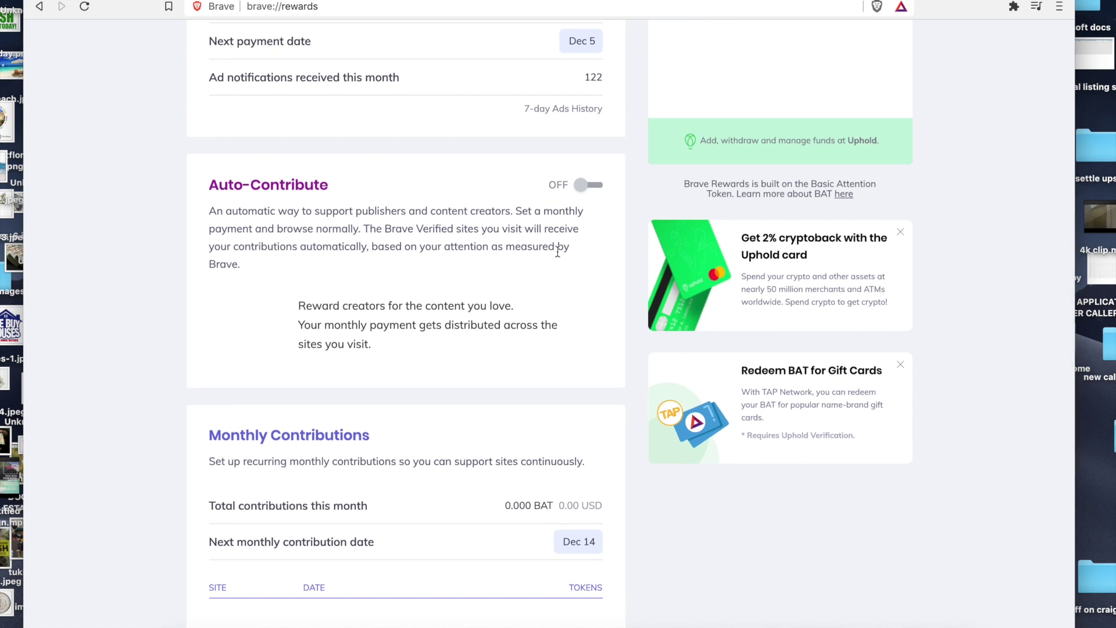
scroll(559, 262, "down", 2)
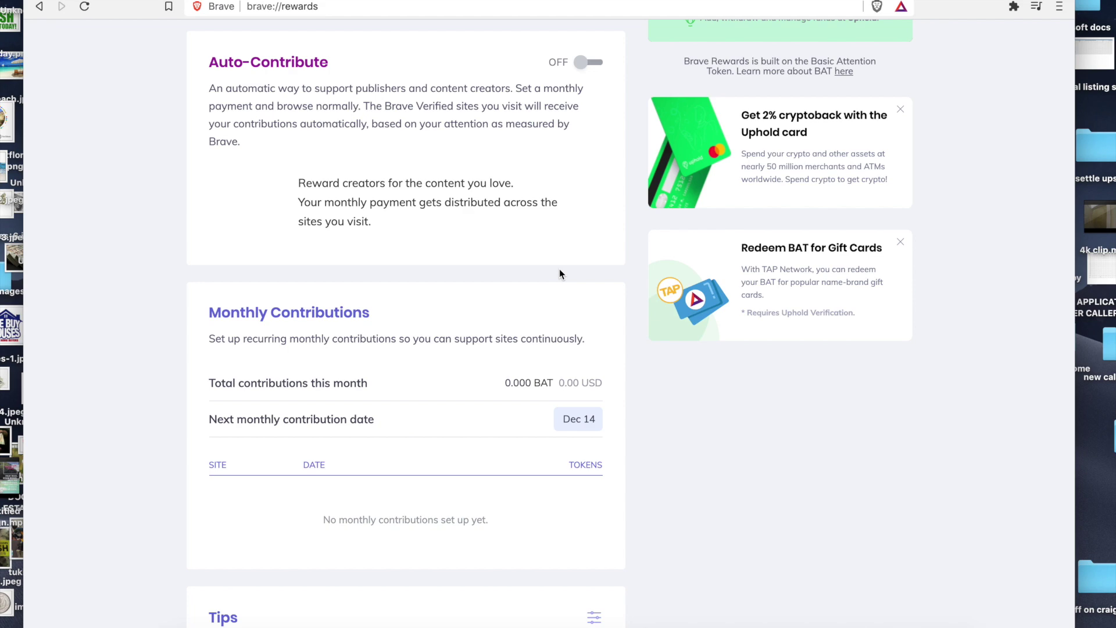
scroll(559, 271, "down", 4)
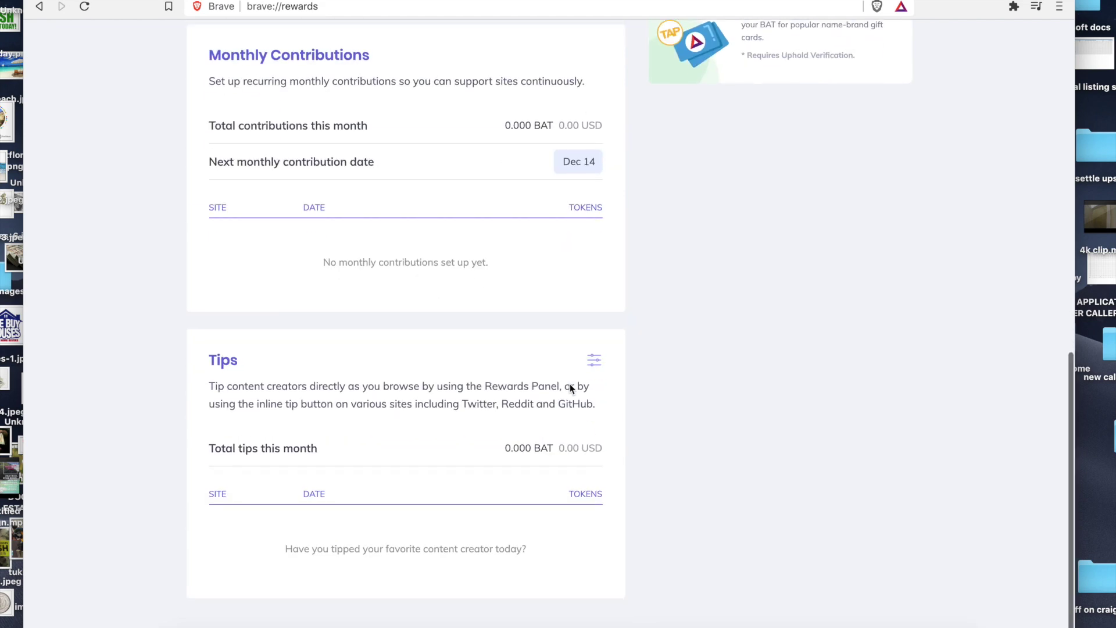
scroll(569, 385, "up", 5)
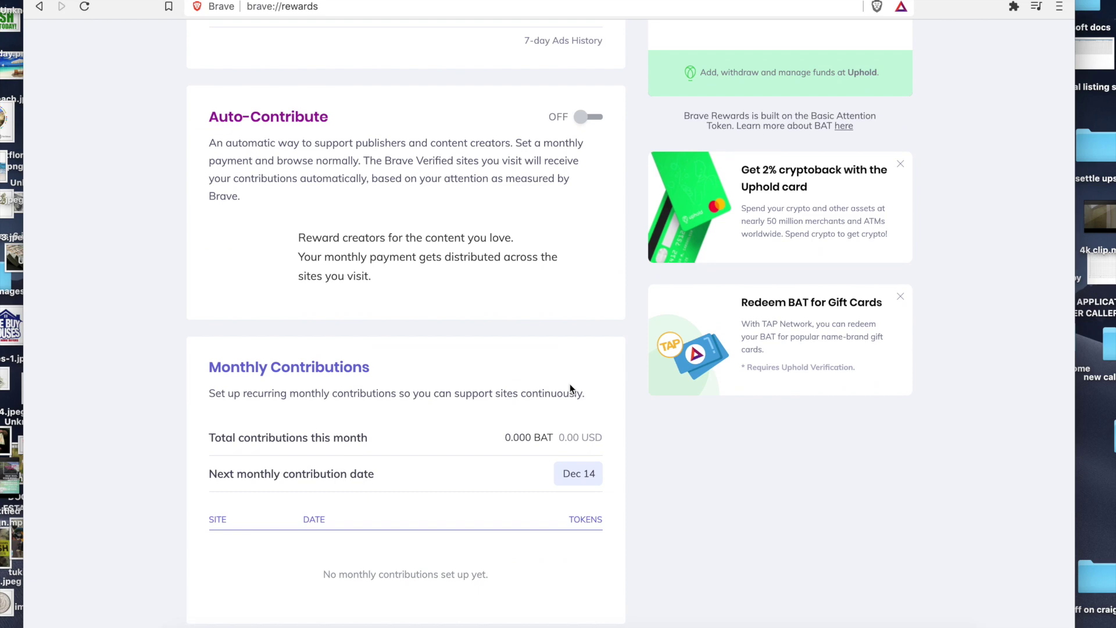
scroll(570, 384, "up", 7)
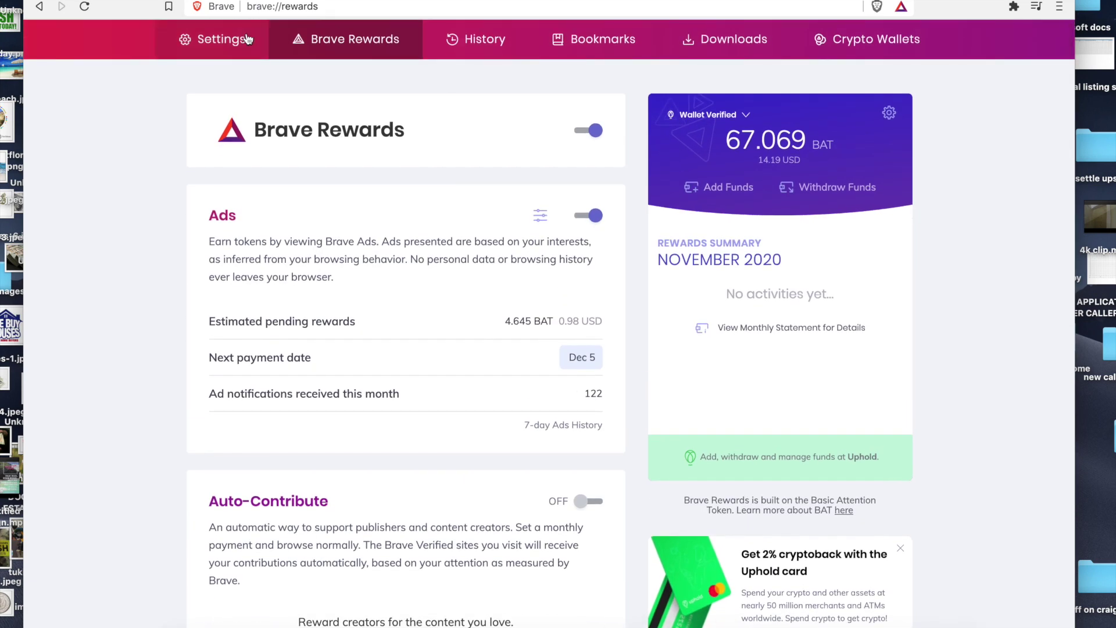
Open Brave settings and scroll through the settings page.
left_click(214, 36)
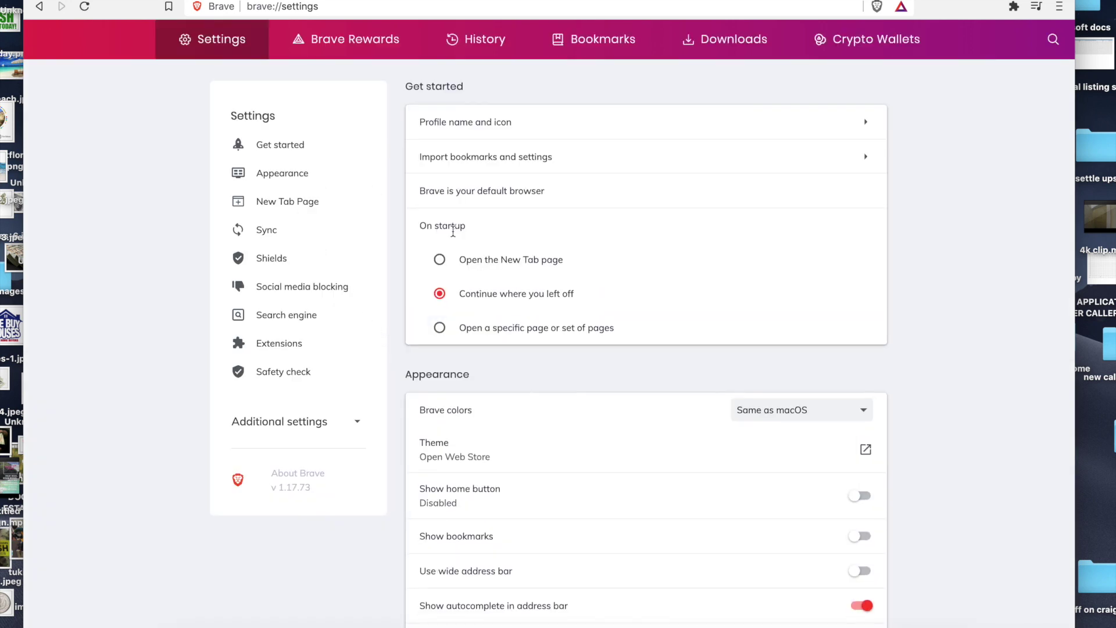
scroll(453, 231, "down", 3)
scroll(703, 395, "down", 1)
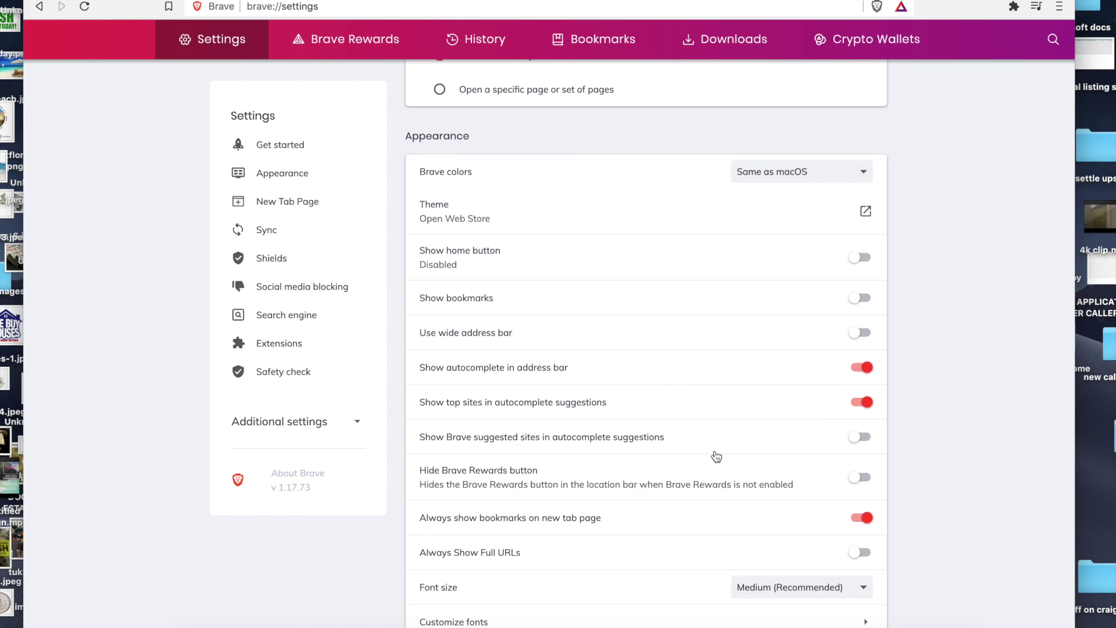
scroll(716, 457, "down", 2)
scroll(628, 479, "down", 2)
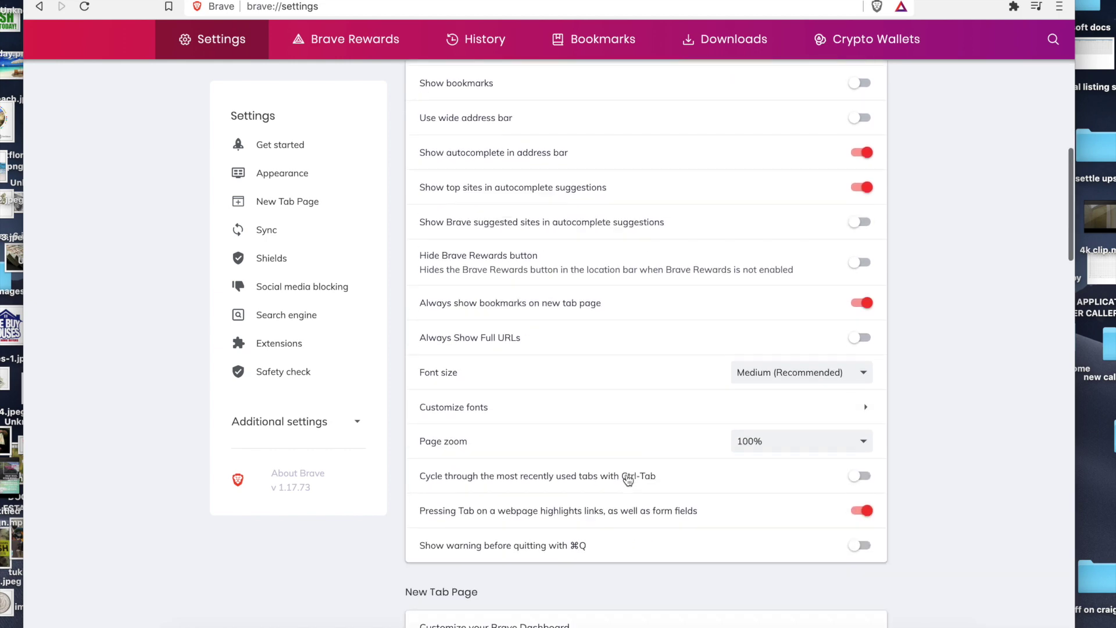
scroll(628, 480, "down", 1)
scroll(628, 480, "down", 5)
scroll(628, 479, "down", 3)
scroll(626, 474, "up", 15)
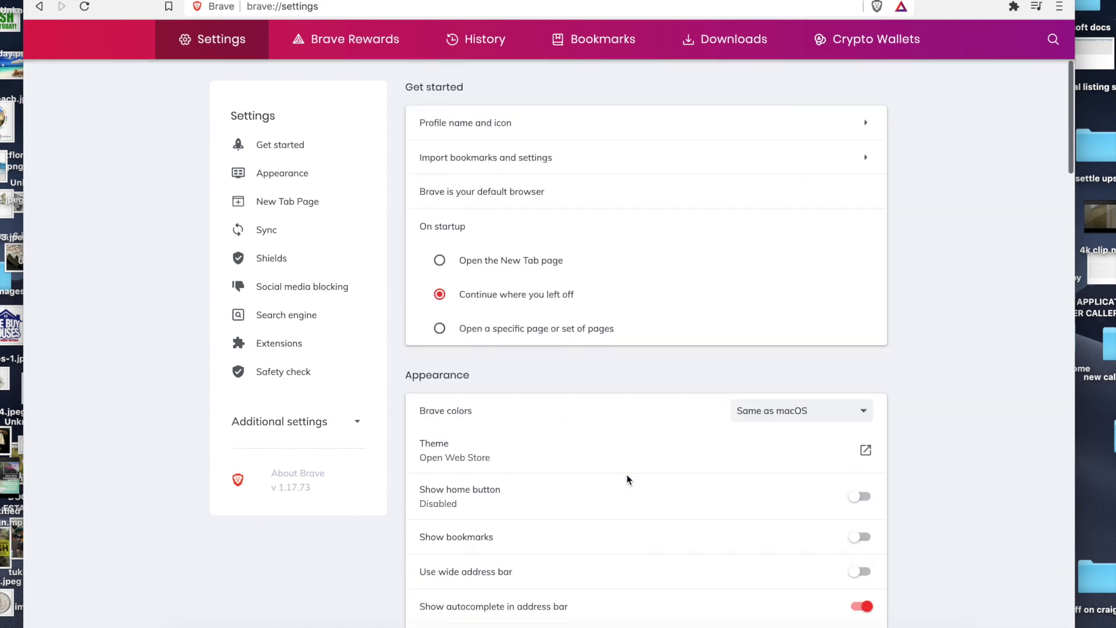
scroll(626, 475, "down", 3)
scroll(627, 474, "down", 7)
scroll(623, 471, "down", 10)
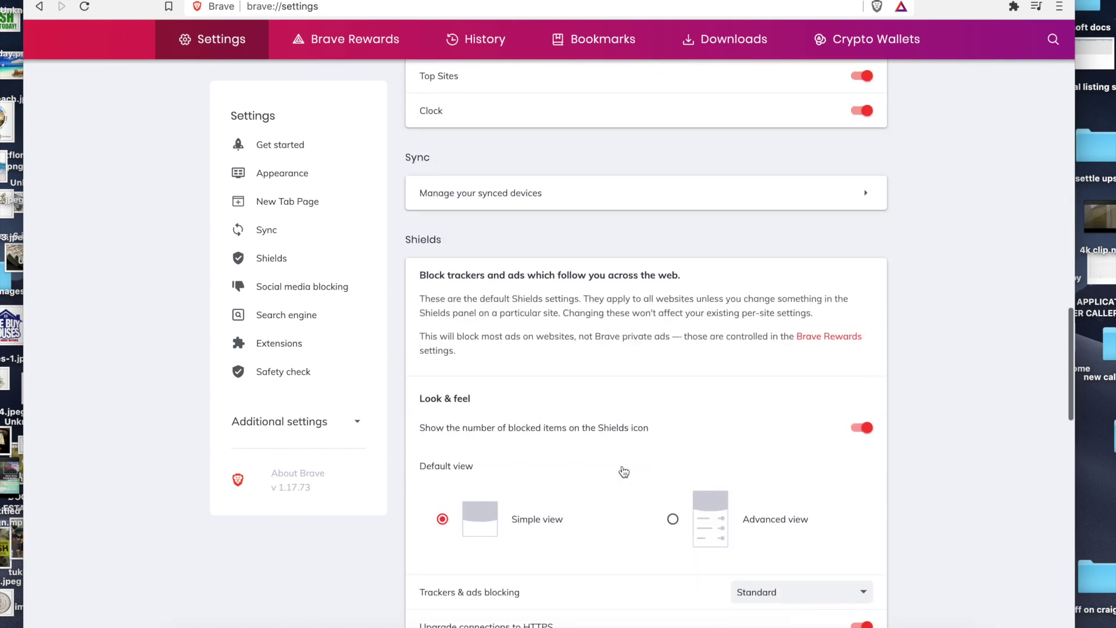
Search settings for 'clock', clear the search, and open a new tab.
left_click(1053, 41)
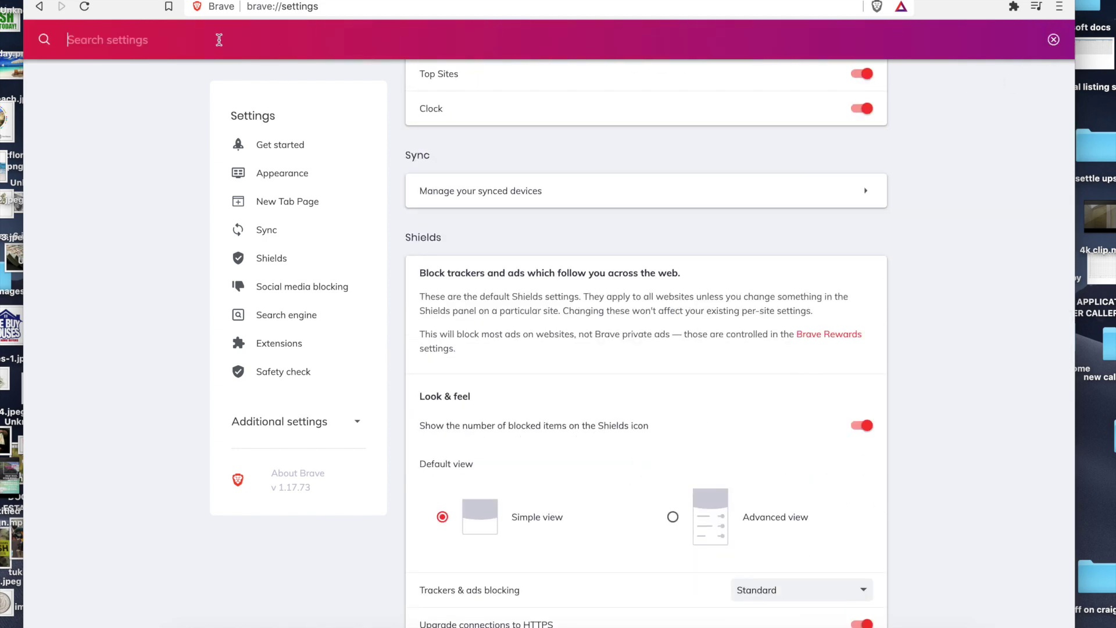
type("clock")
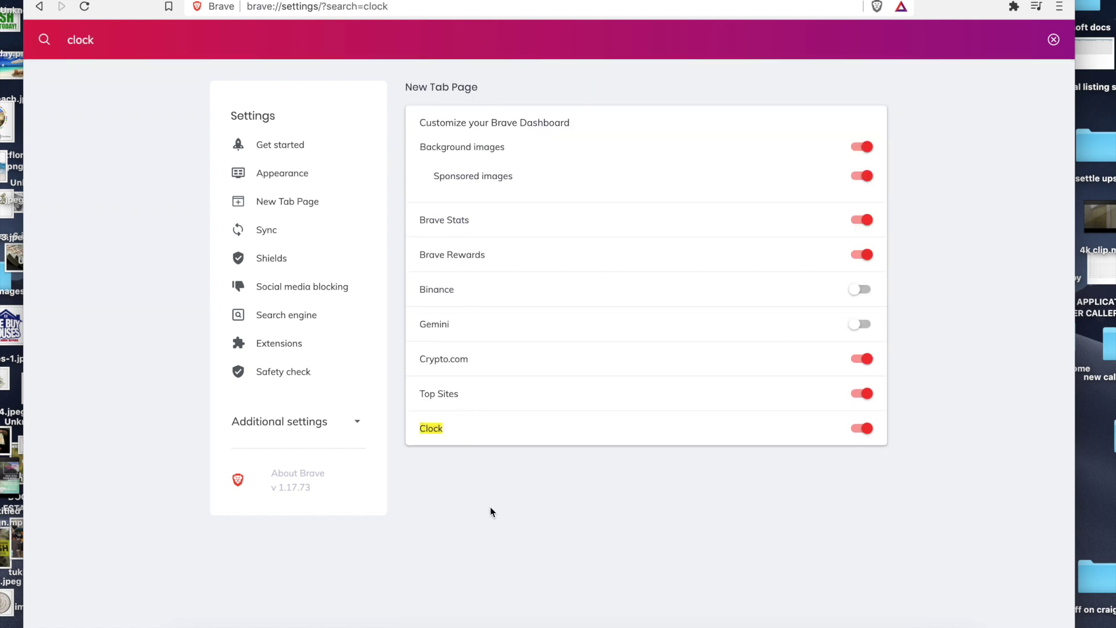
double_click(103, 47)
key("BackSpace")
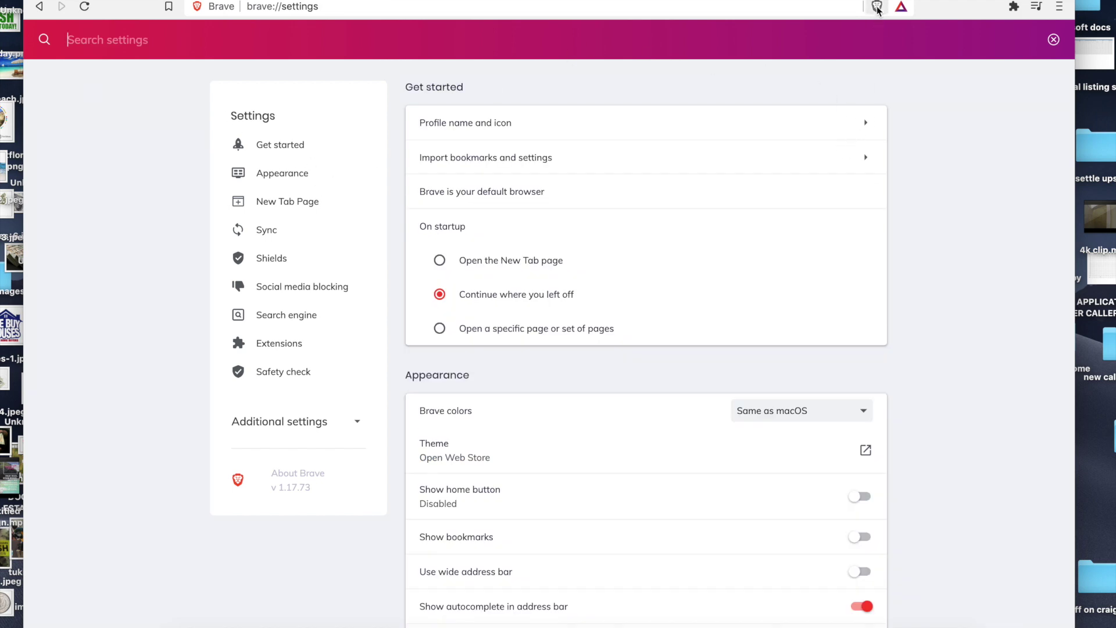
key("ctrl+t")
Search Google for 'bitcoin price' using the suggestion and scroll the results.
type("google")
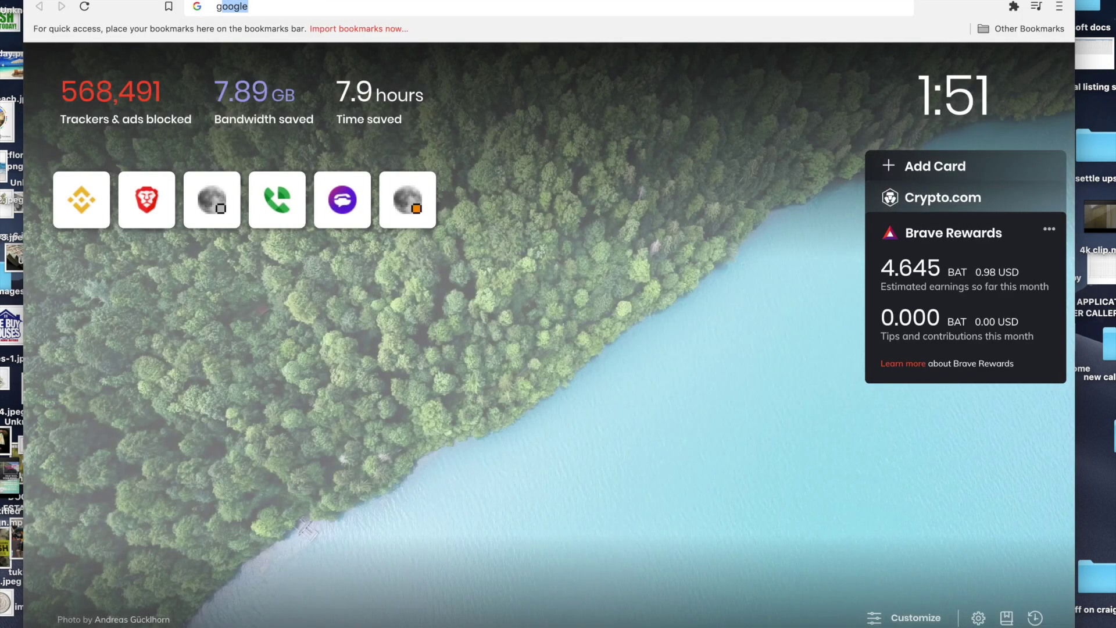
key("Return")
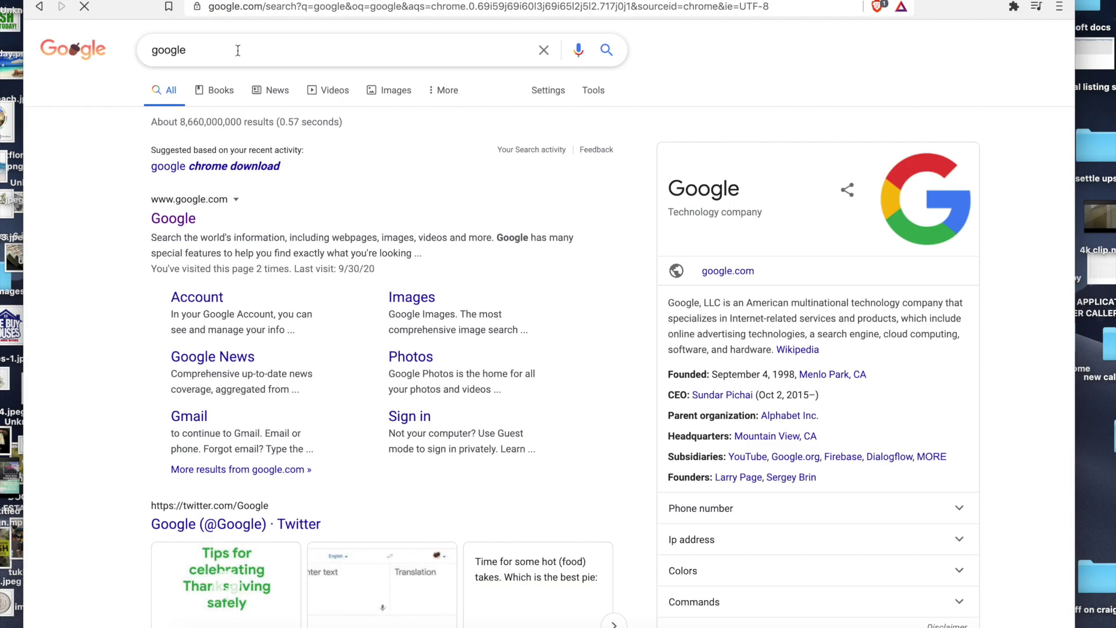
double_click(221, 53)
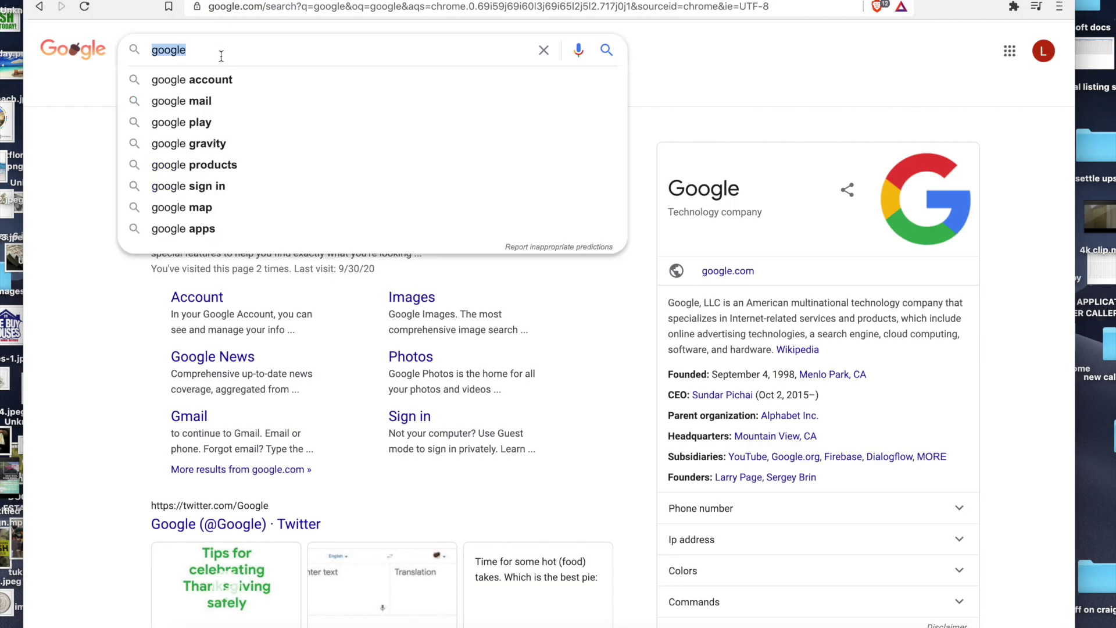
type("bitco")
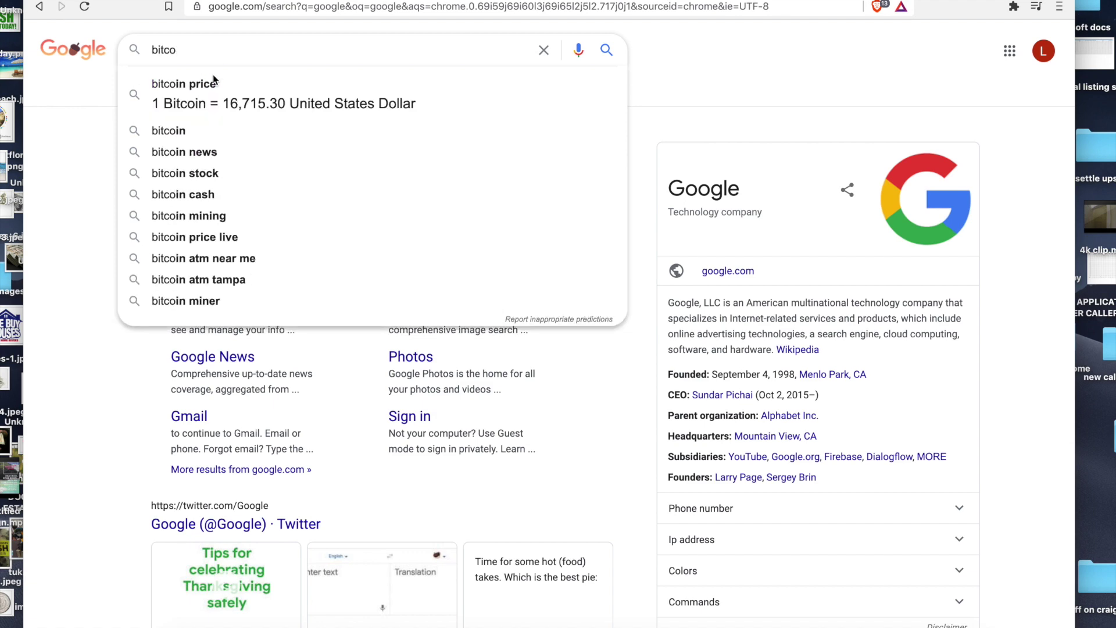
left_click(214, 81)
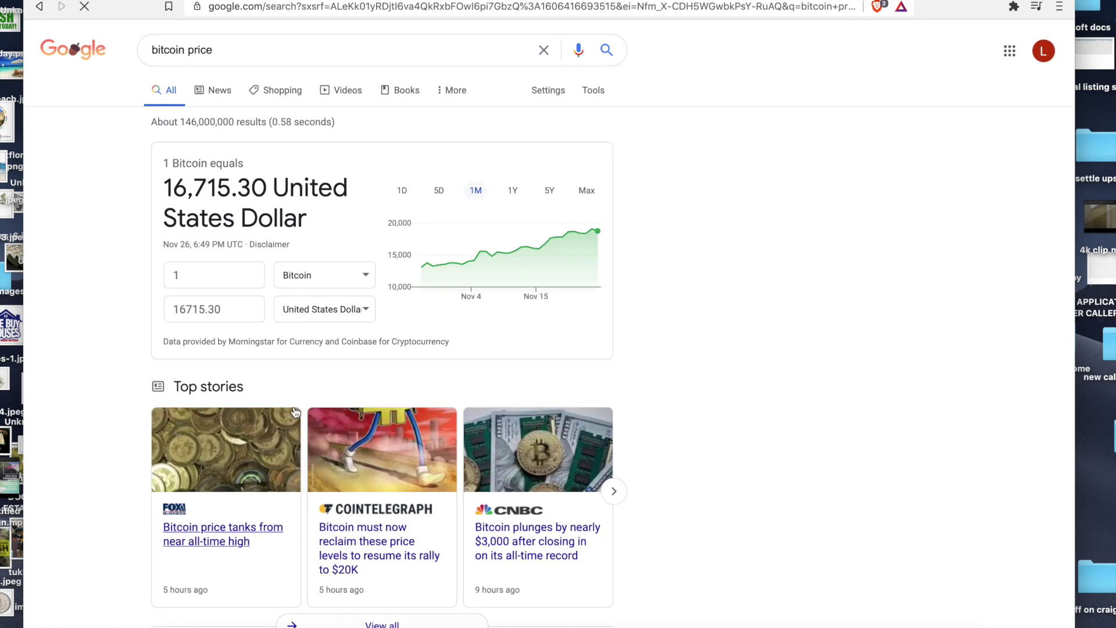
scroll(295, 411, "down", 7)
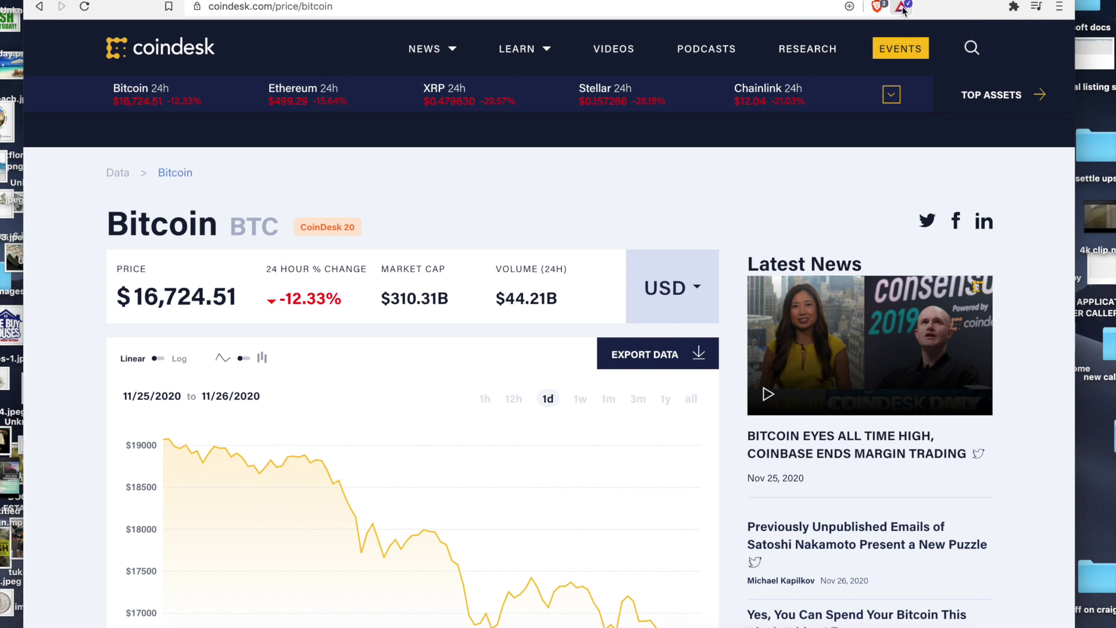
Check coindesk.com's Rewards creator status, then turn Shields off for the site.
left_click(902, 7)
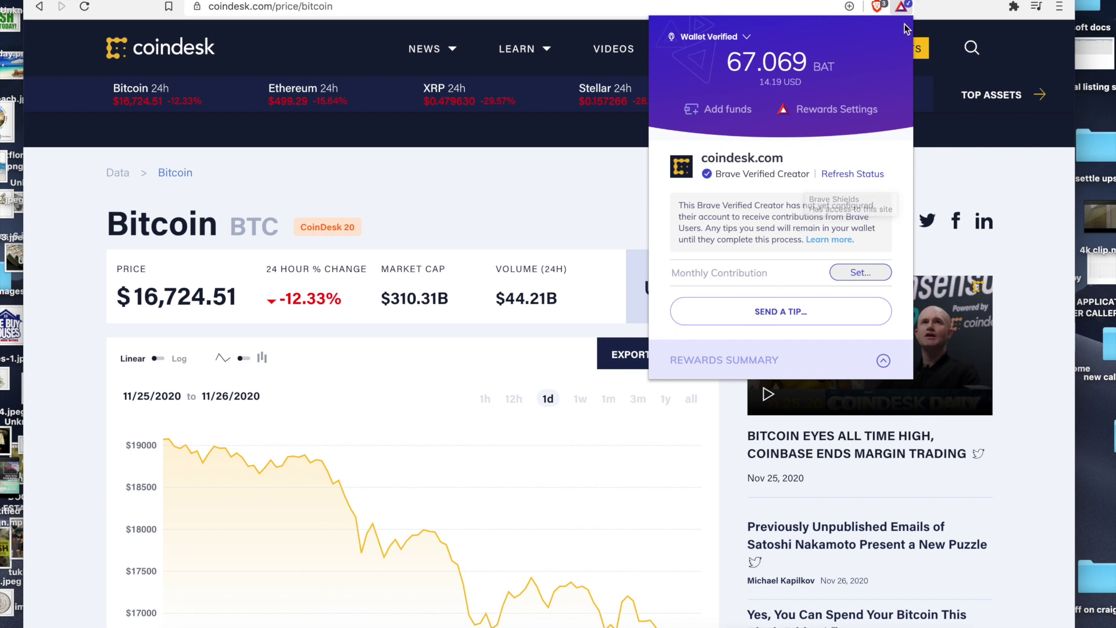
left_click(886, 9)
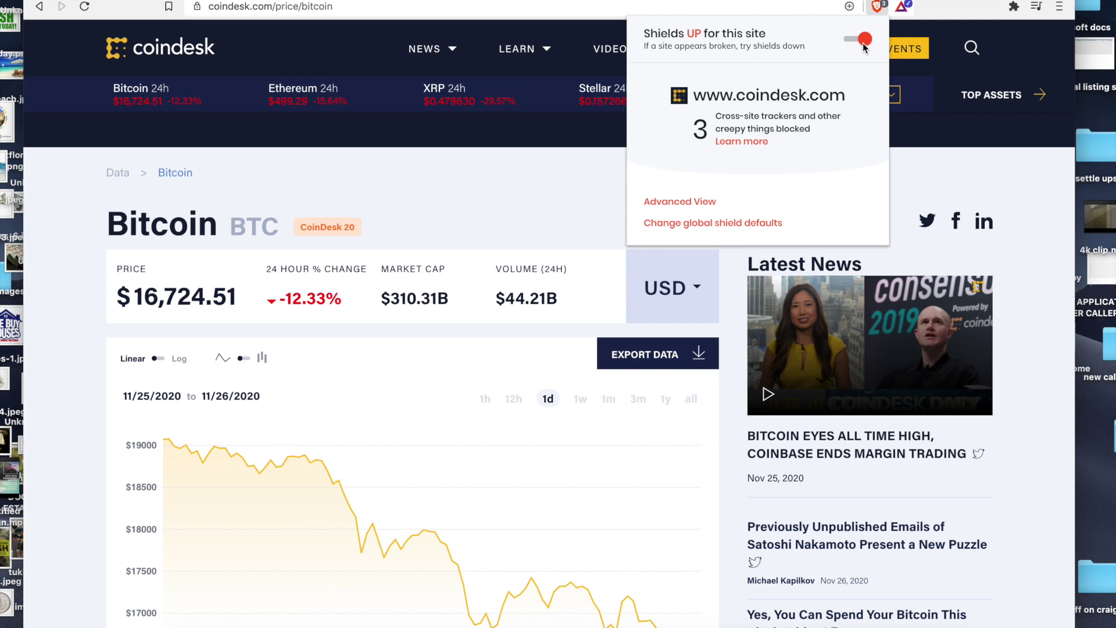
left_click(863, 42)
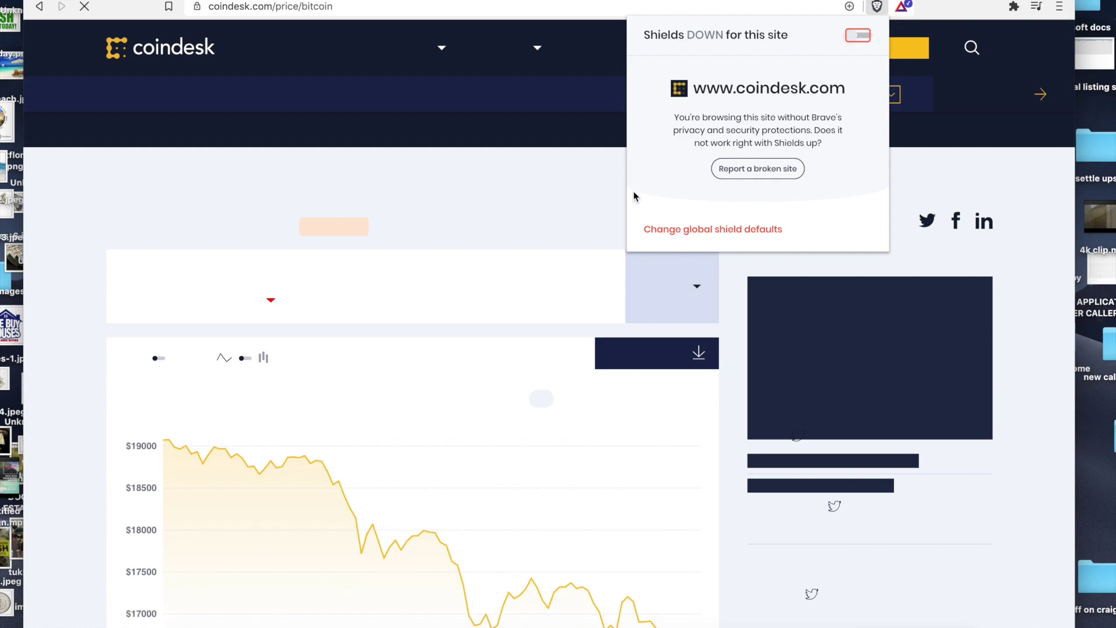
Close the Shields panel and scroll the unprotected CoinDesk page.
left_click(508, 224)
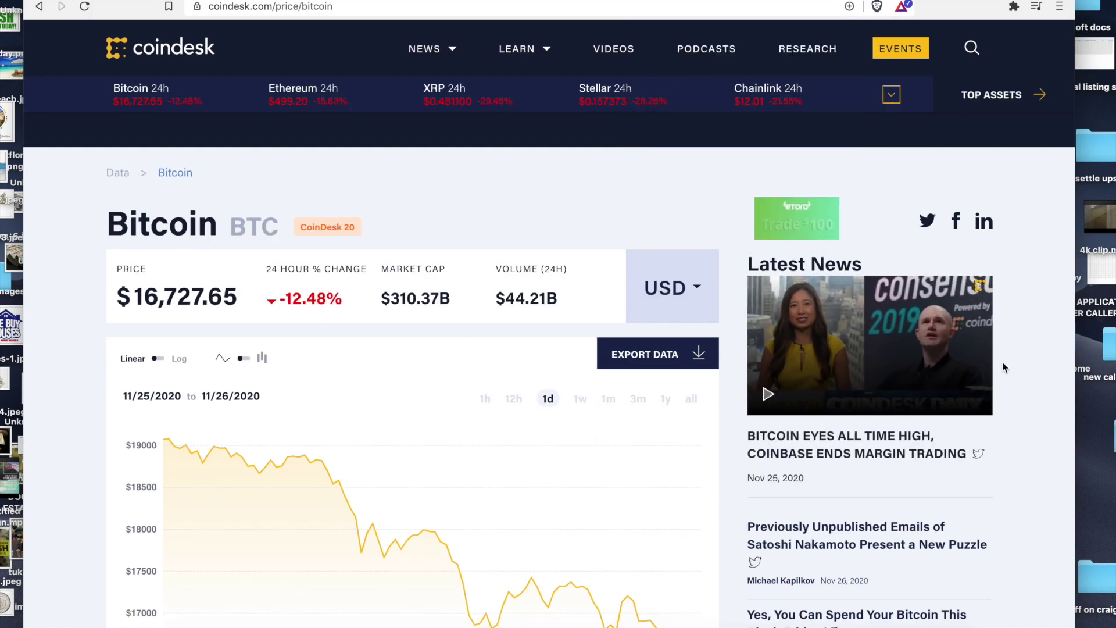
scroll(839, 326, "down", 9)
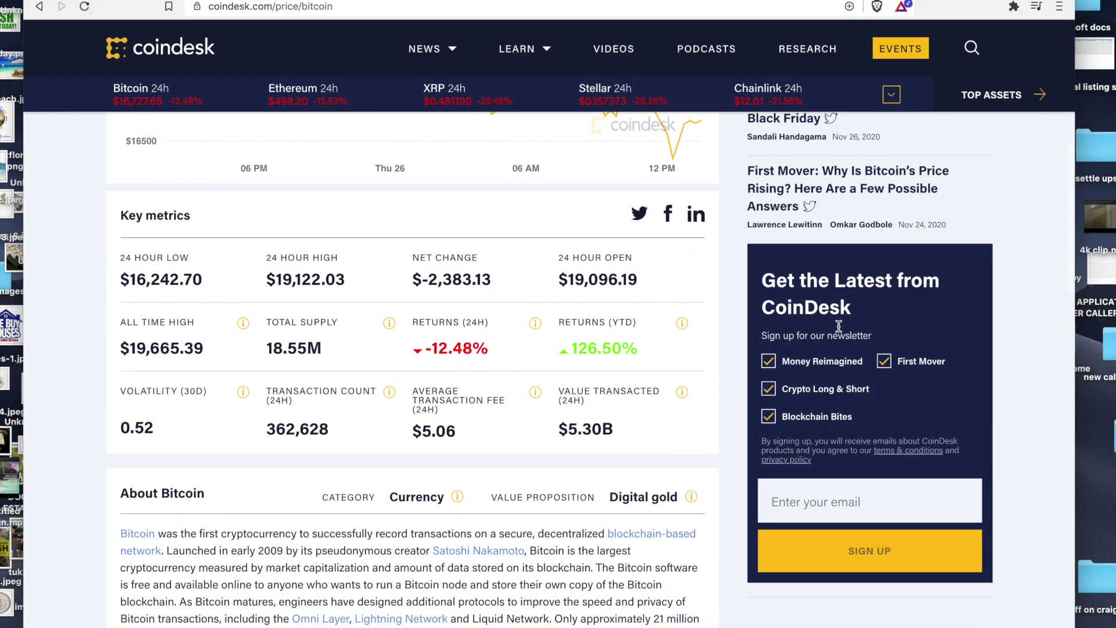
scroll(839, 326, "down", 1)
scroll(839, 326, "down", 8)
scroll(838, 326, "down", 5)
scroll(839, 326, "down", 1)
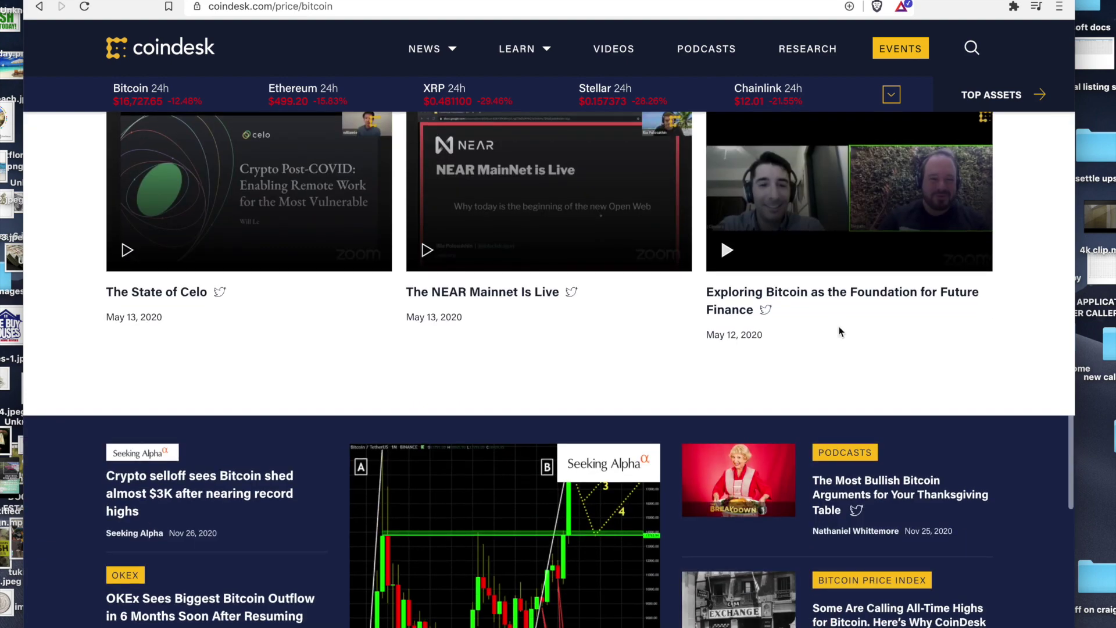
scroll(839, 326, "down", 10)
scroll(839, 326, "up", 3)
scroll(838, 326, "up", 3)
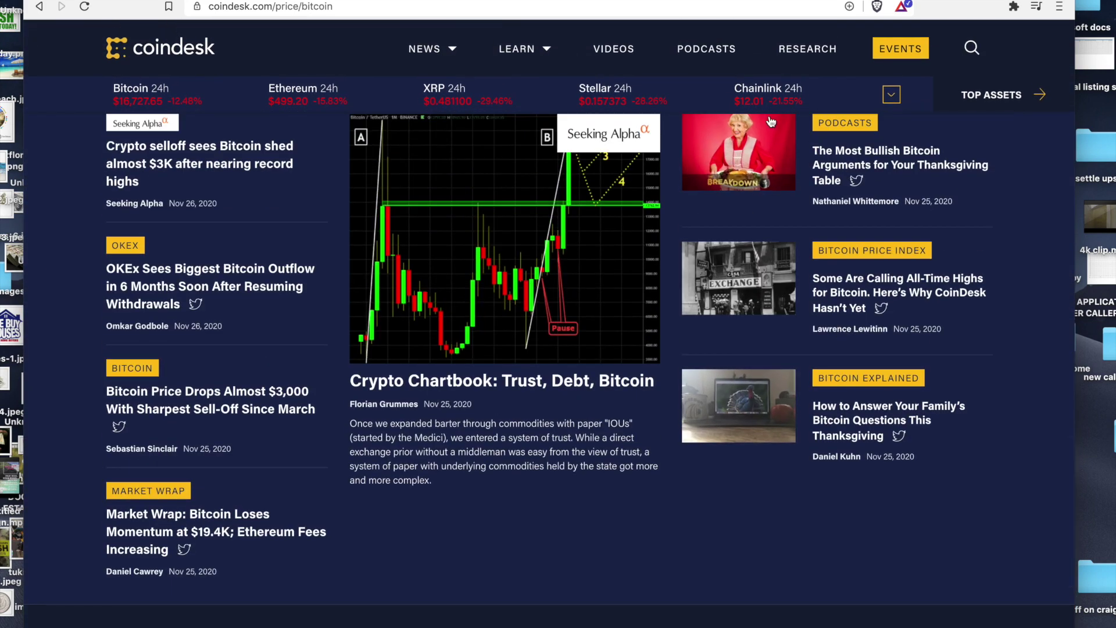
scroll(770, 121, "up", 15)
scroll(771, 122, "up", 10)
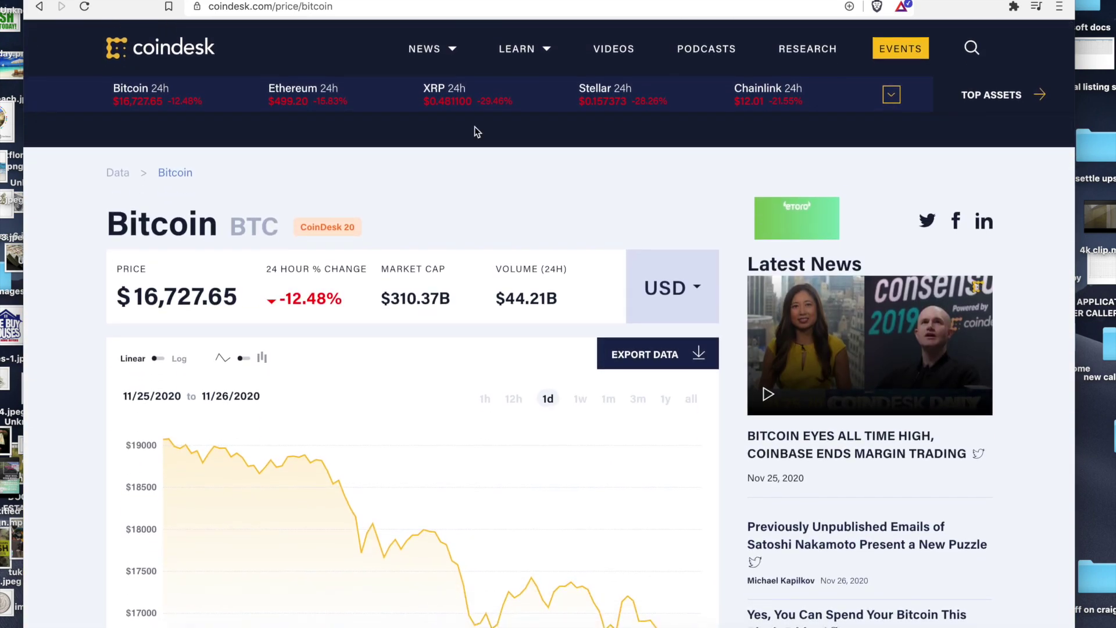
Toggle coindesk.com Shields on, off, and back on, leaving them up.
left_click(878, 5)
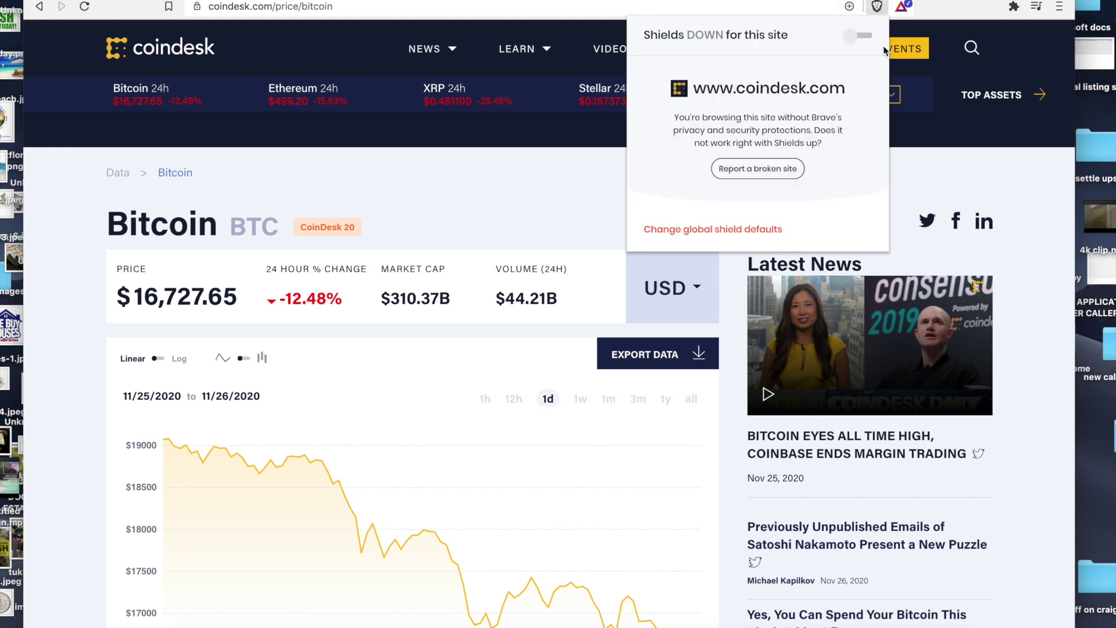
left_click(858, 35)
scroll(944, 262, "down", 2)
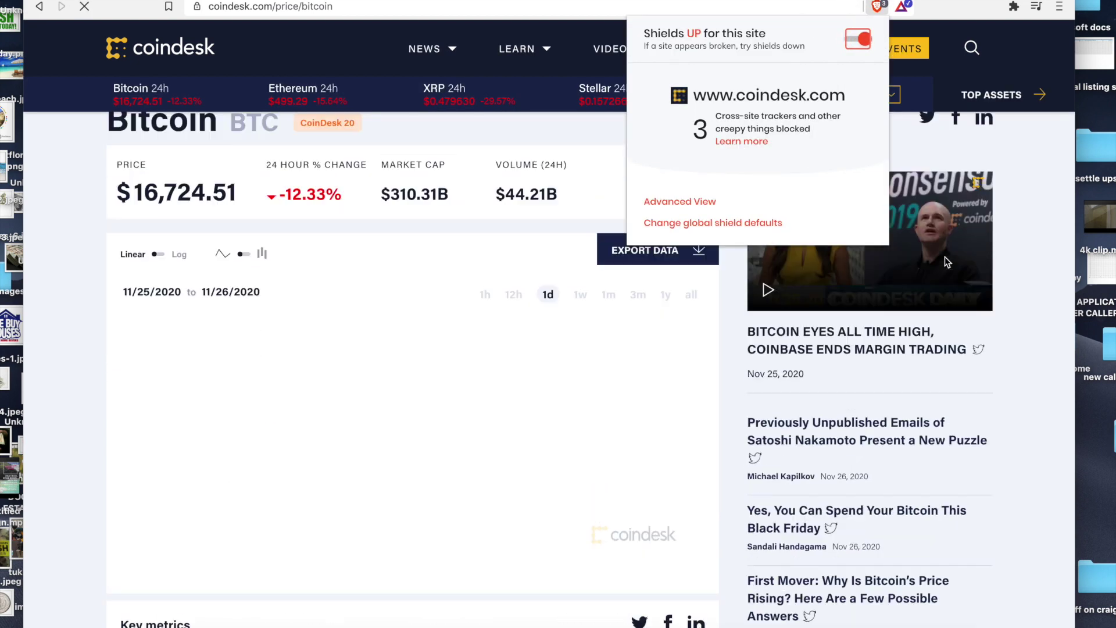
left_click(1030, 331)
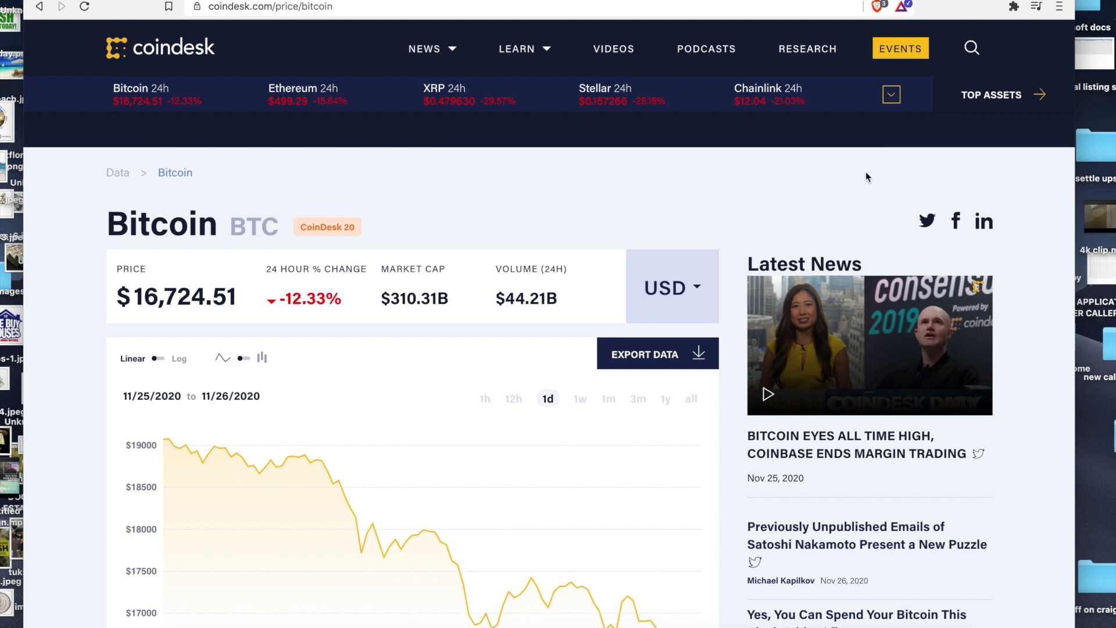
left_click(877, 7)
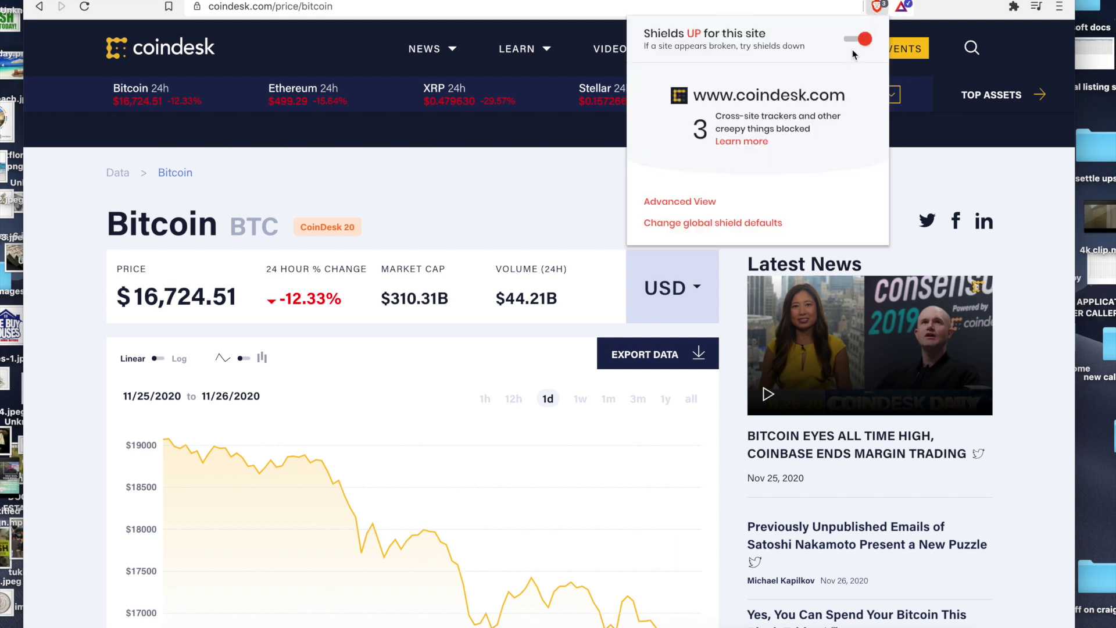
left_click(858, 35)
left_click(1041, 304)
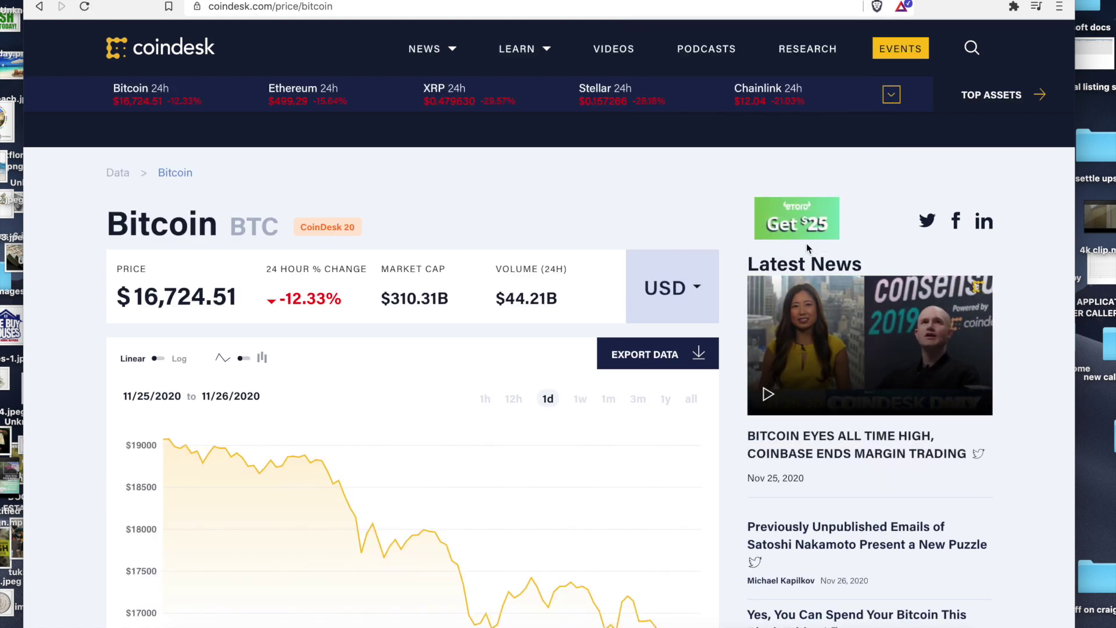
left_click(877, 7)
left_click(860, 36)
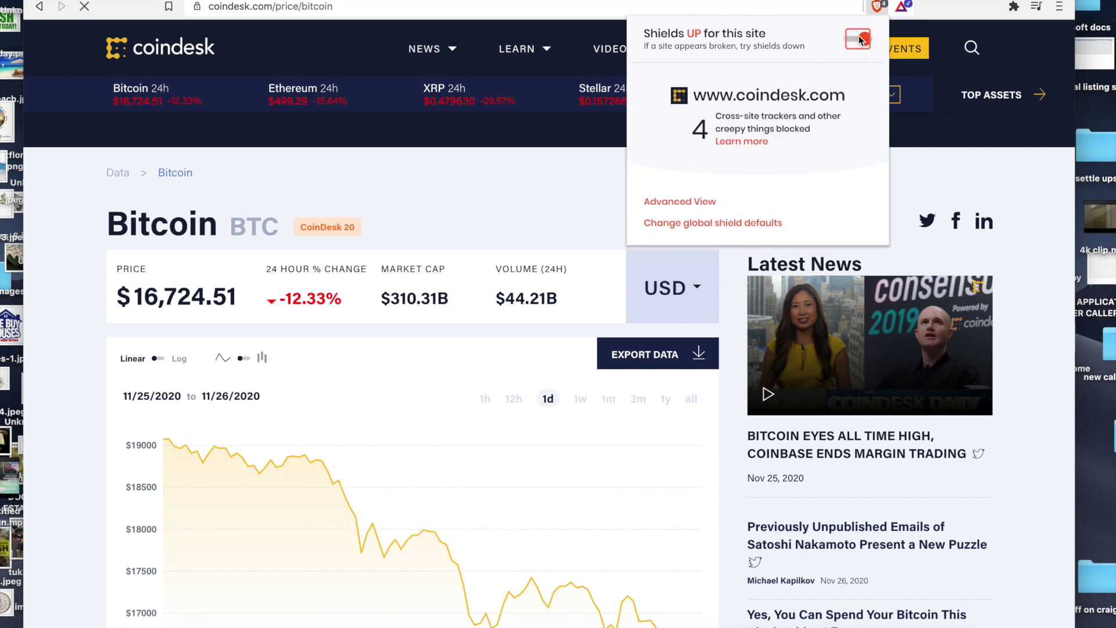
left_click(526, 157)
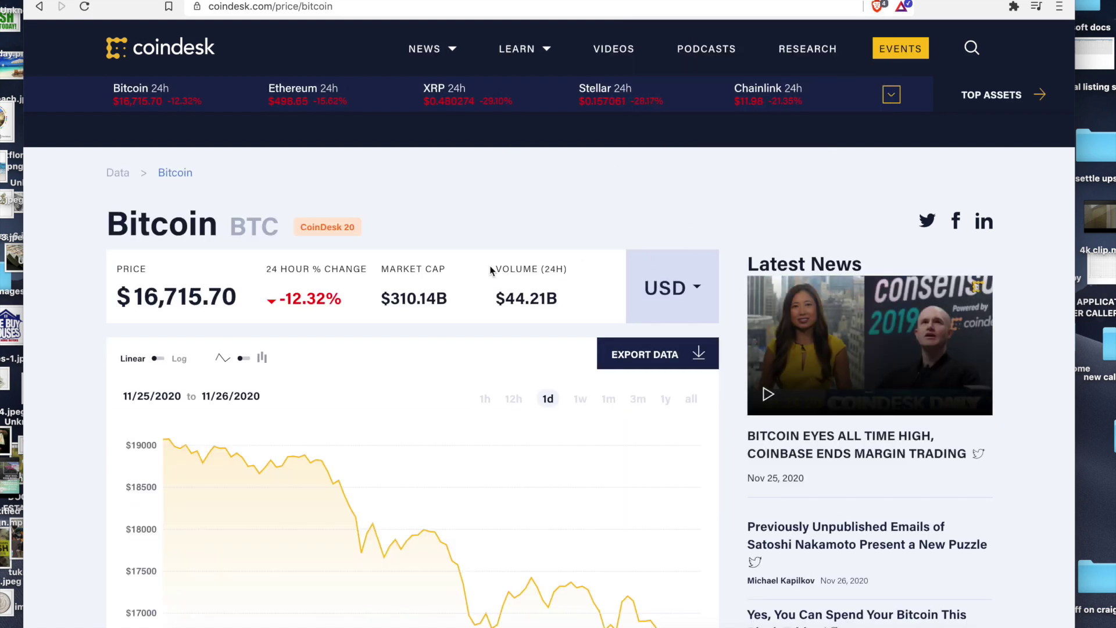
scroll(491, 251, "down", 4)
scroll(491, 251, "down", 1)
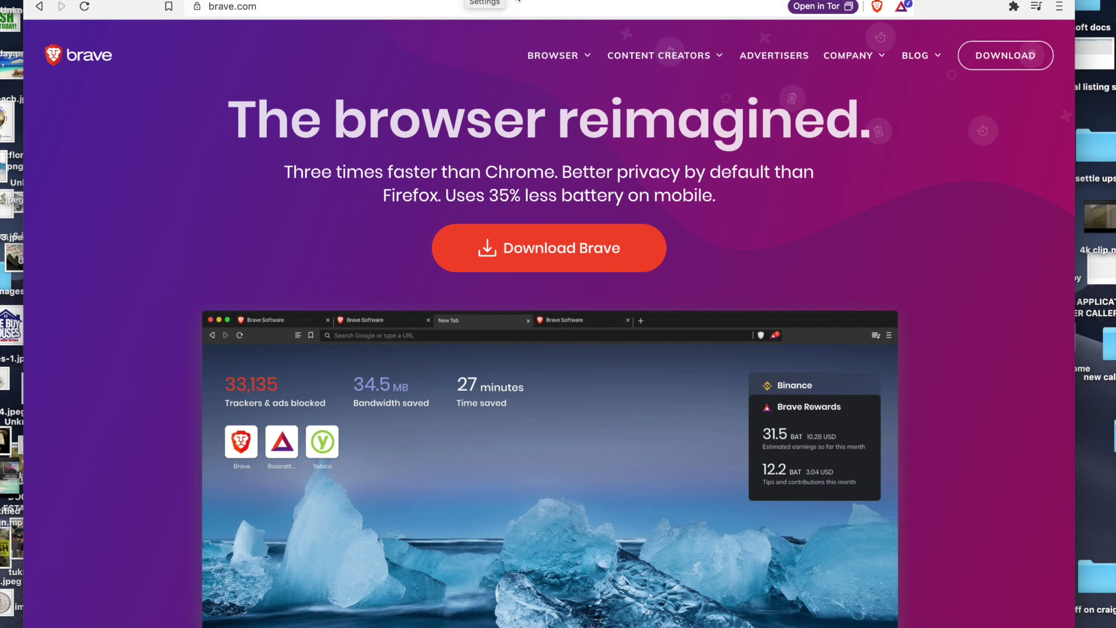
Go to the Settings tab, then Ctrl+Tab to the brave.com Brave Rewards page.
left_click(519, 2)
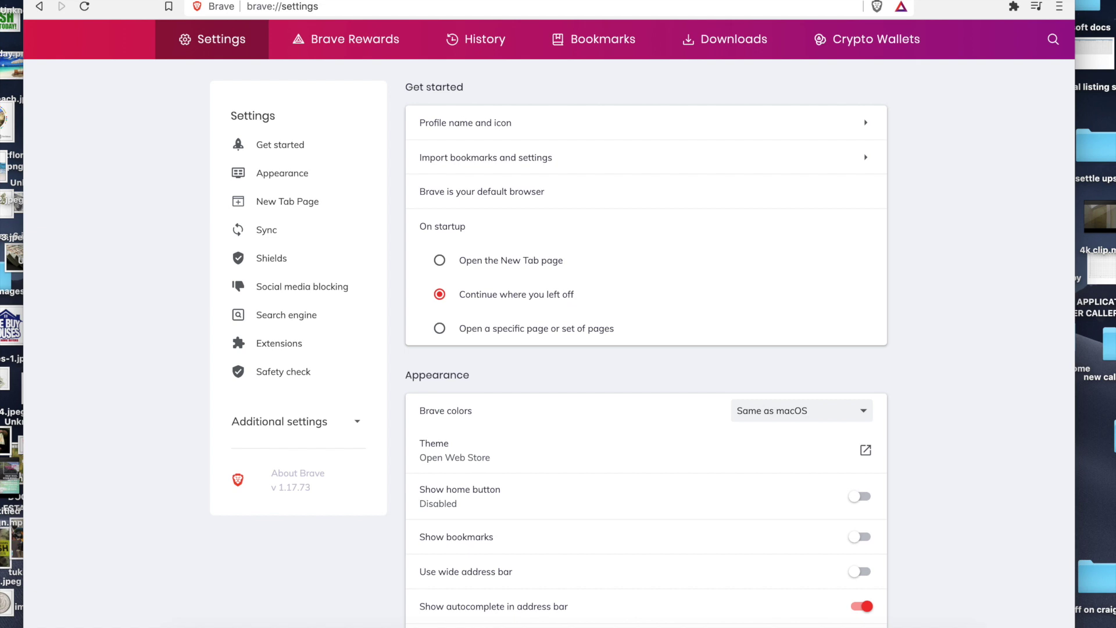
key("ctrl+Tab")
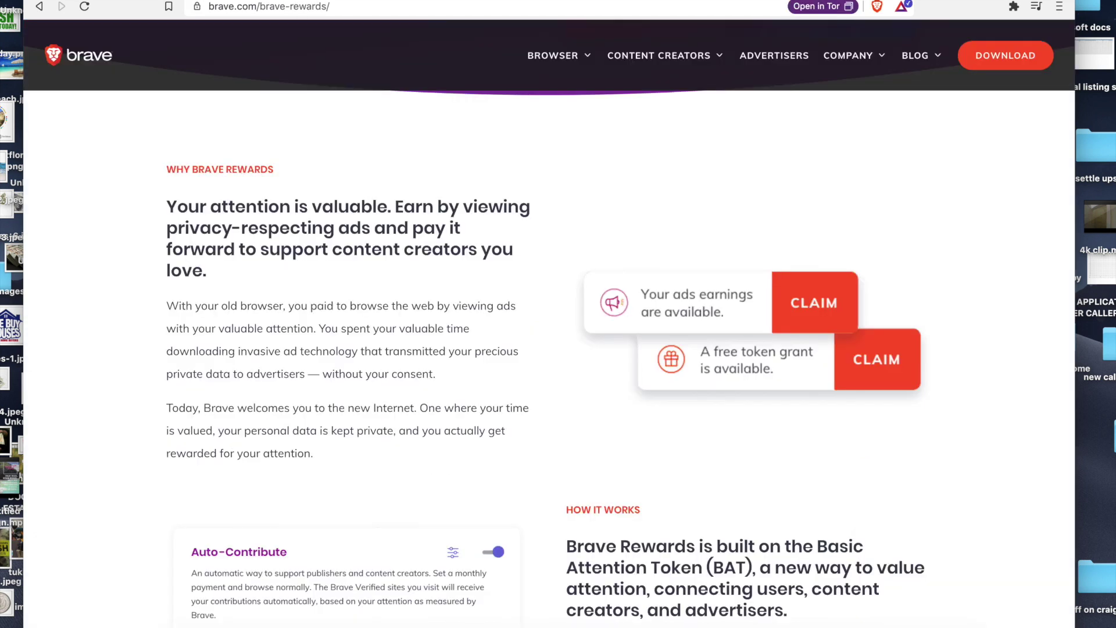